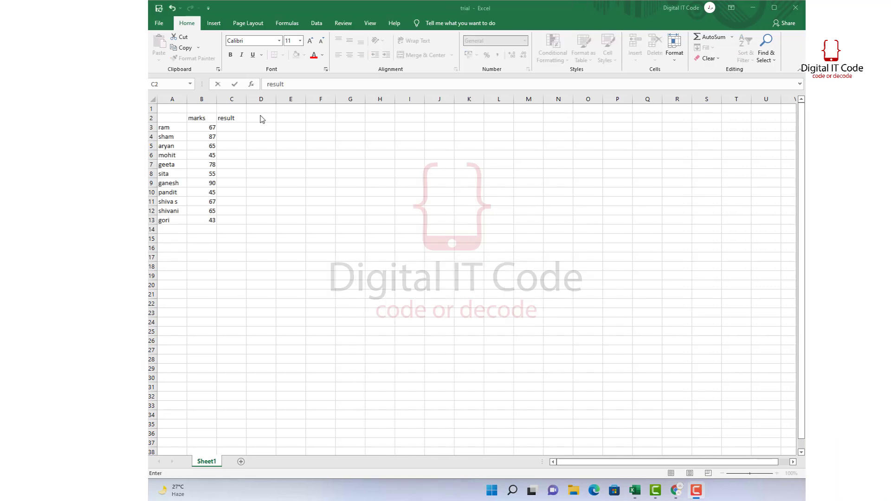
Step: Enter the heading AND FUNCTION in cell C1, above the result column
{"action": "left_click", "coordinate": [255, 107]}
{"action": "left_click", "coordinate": [231, 110]}
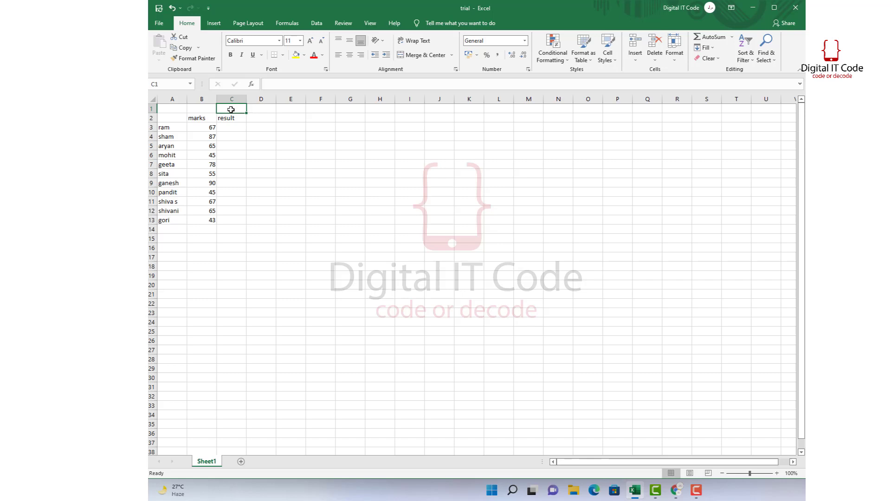
{"action": "type", "text": "A"}
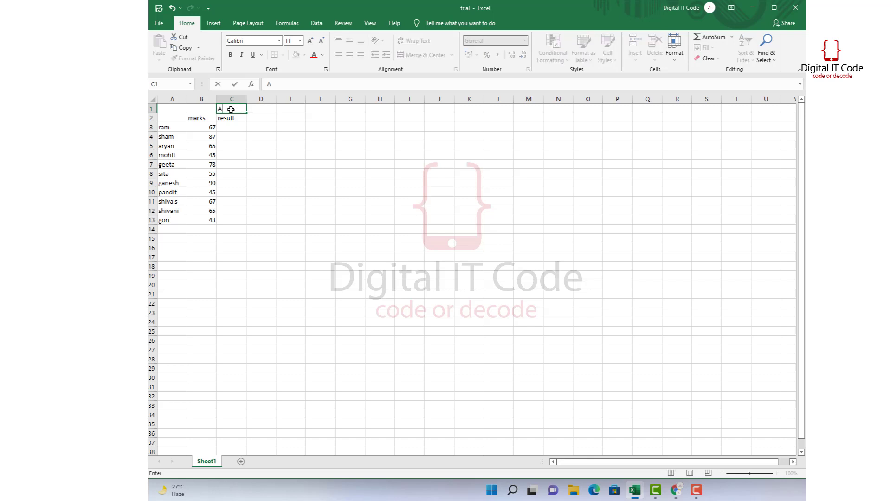
{"action": "type", "text": "ND F"}
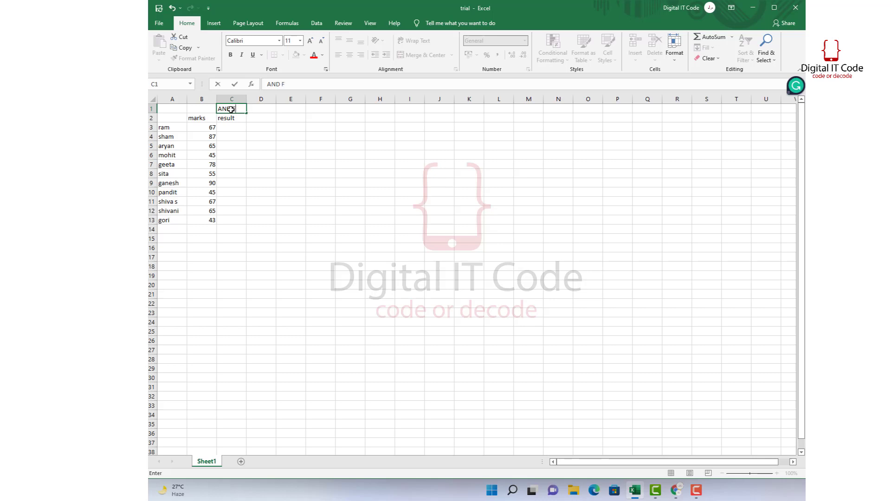
{"action": "type", "text": "UNCTION"}
{"action": "key", "text": "Return"}
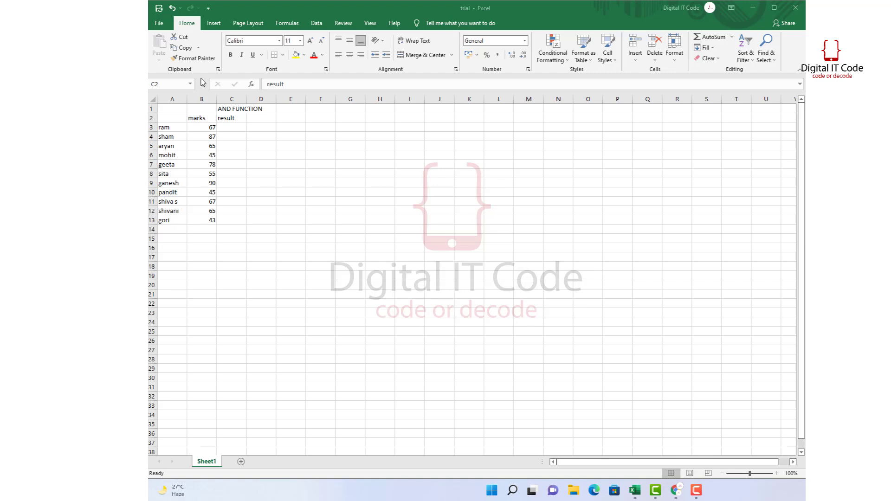
Step: Enter the labels TRUE in cell E2 and FALSE in cell F2
{"action": "double_click", "coordinate": [289, 120]}
{"action": "key", "text": "Escape"}
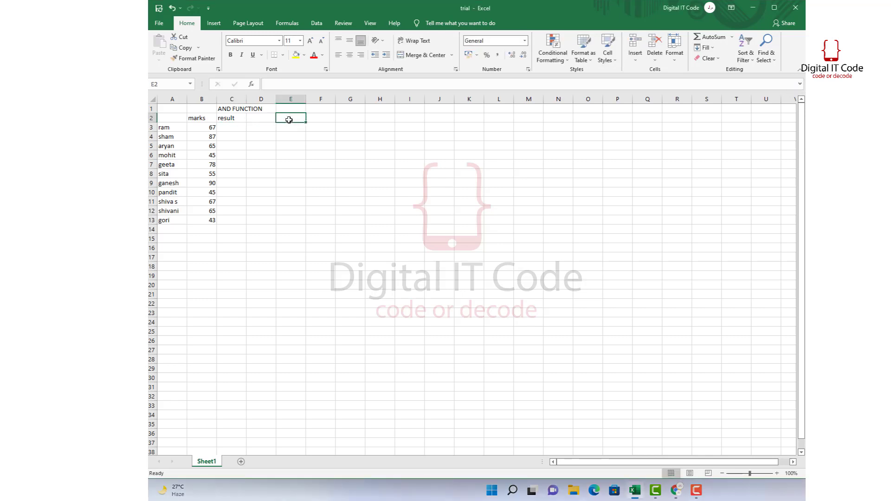
{"action": "type", "text": "TRUE"}
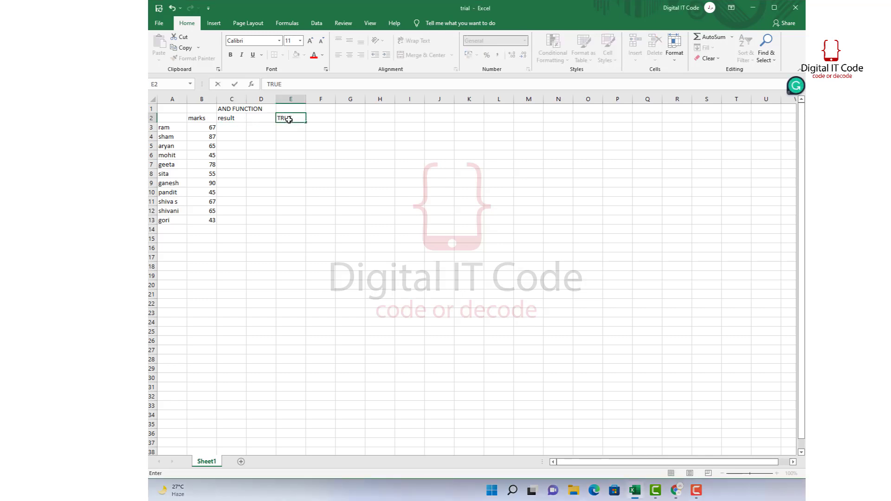
{"action": "key", "text": "Tab"}
{"action": "type", "text": "EF"}
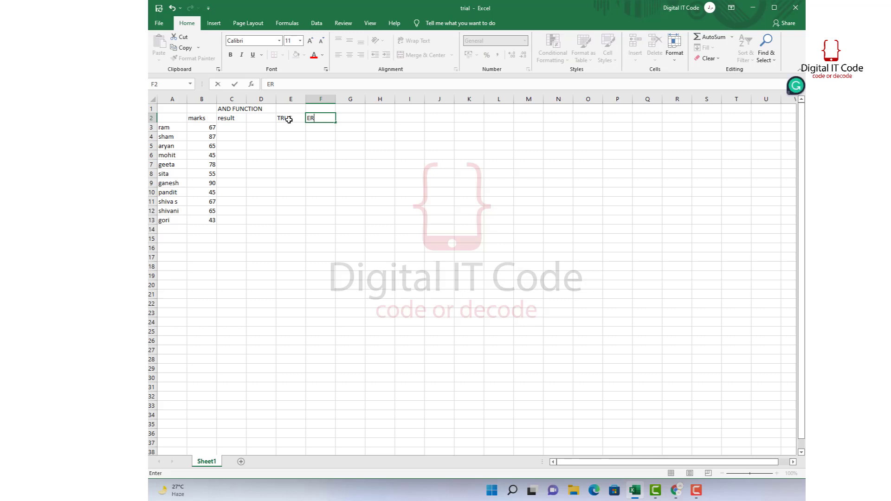
{"action": "type", "text": "ALSE"}
{"action": "key", "text": "Left"}
{"action": "key", "text": "Left"}
{"action": "key", "text": "Right"}
{"action": "key", "text": "Right"}
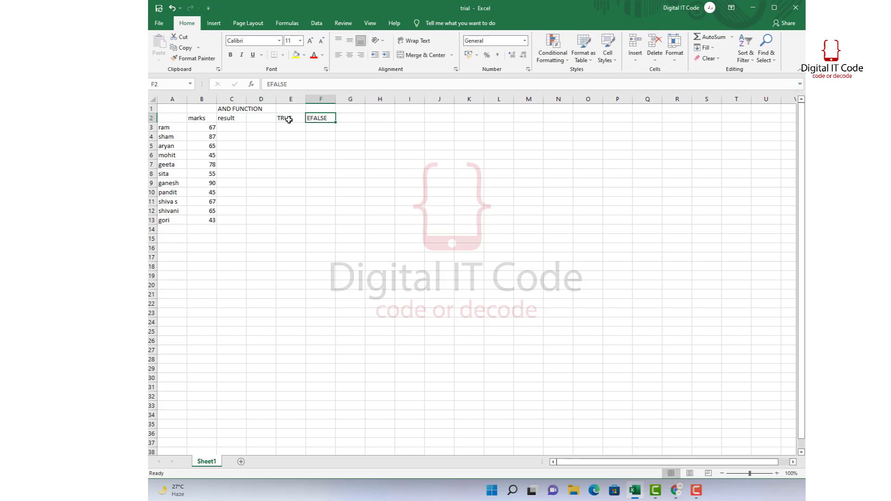
{"action": "double_click", "coordinate": [330, 118]}
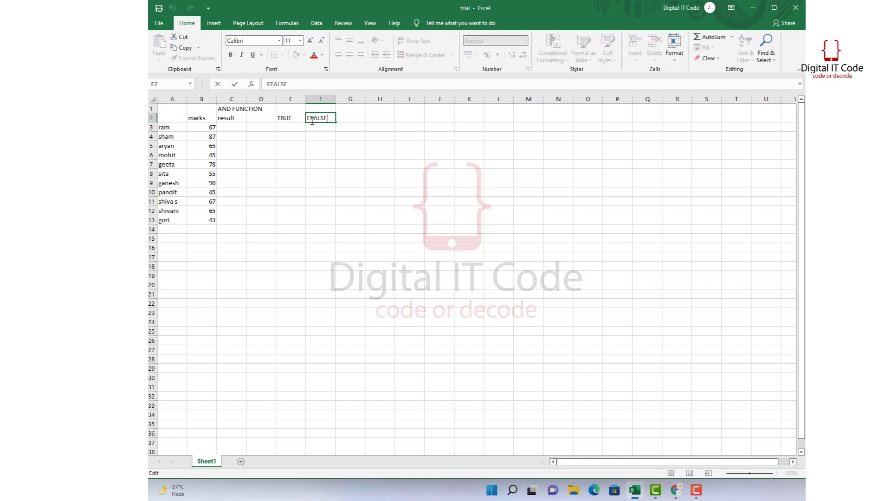
{"action": "key", "text": "BackSpace"}
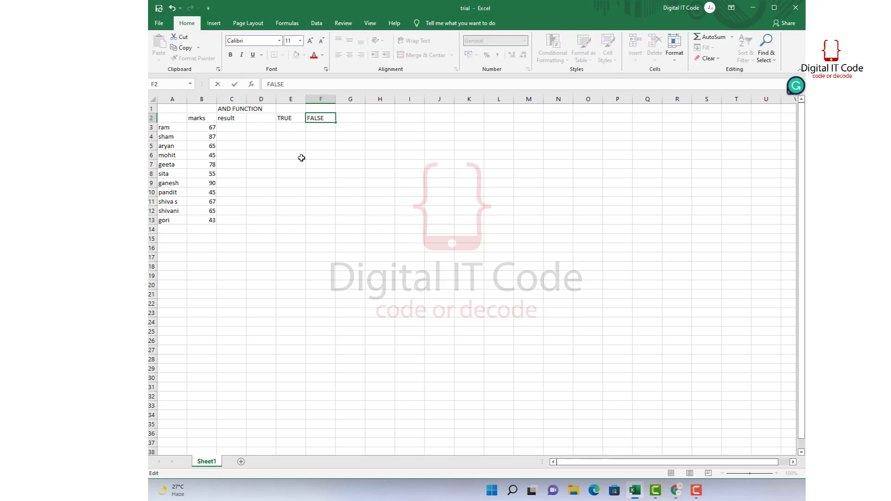
Step: Enter 1 under the TRUE label in E3 and 0 under the FALSE label in F3
{"action": "left_click", "coordinate": [286, 126]}
{"action": "type", "text": "1"}
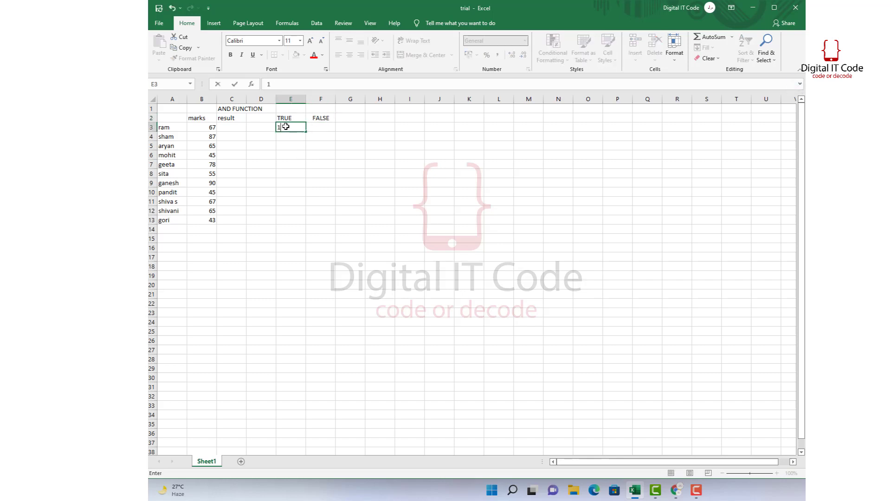
{"action": "left_click", "coordinate": [323, 128]}
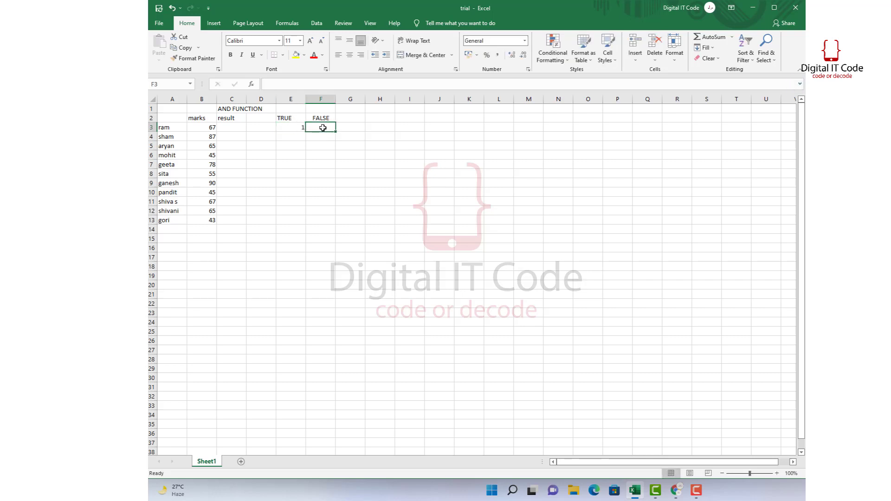
{"action": "type", "text": "0"}
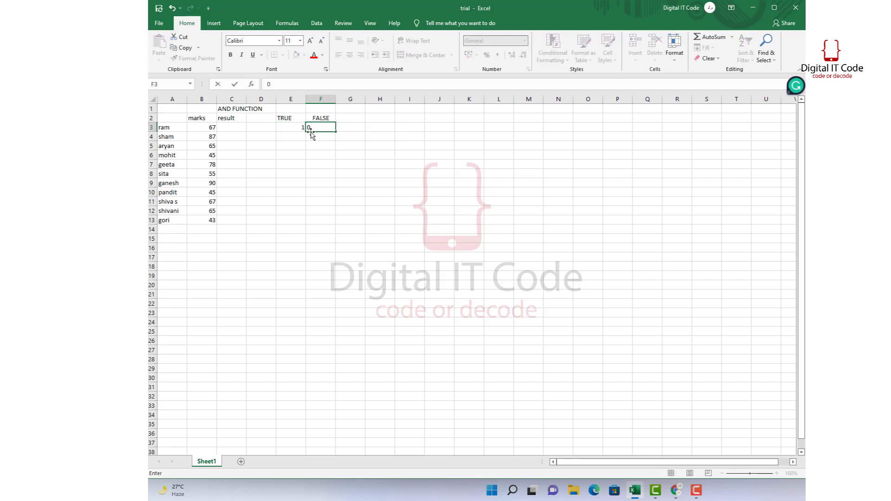
{"action": "left_click", "coordinate": [311, 137]}
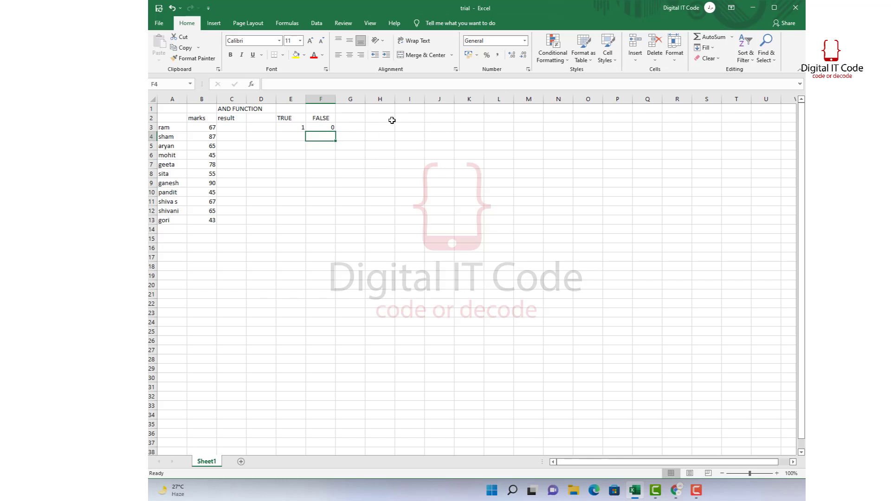
Step: Enter the label "AND *" in cell H2
{"action": "left_click", "coordinate": [374, 120]}
{"action": "type", "text": "AND"}
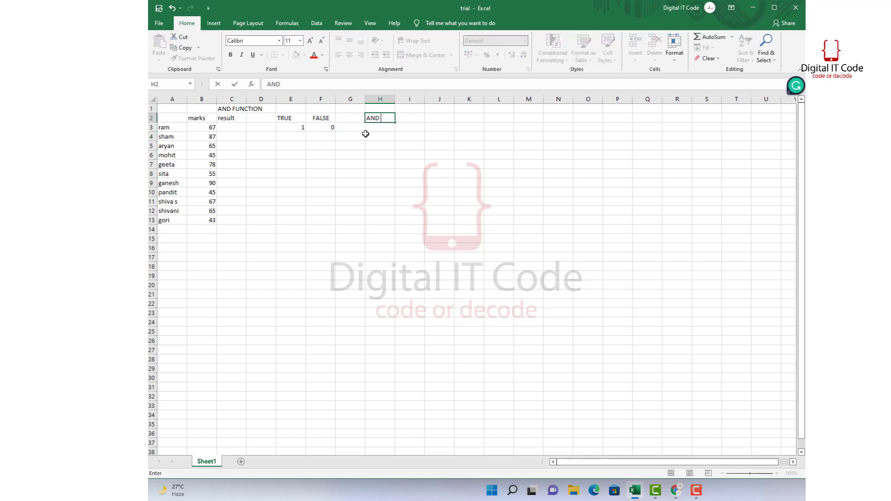
{"action": "type", "text": " *"}
{"action": "key", "text": "Return"}
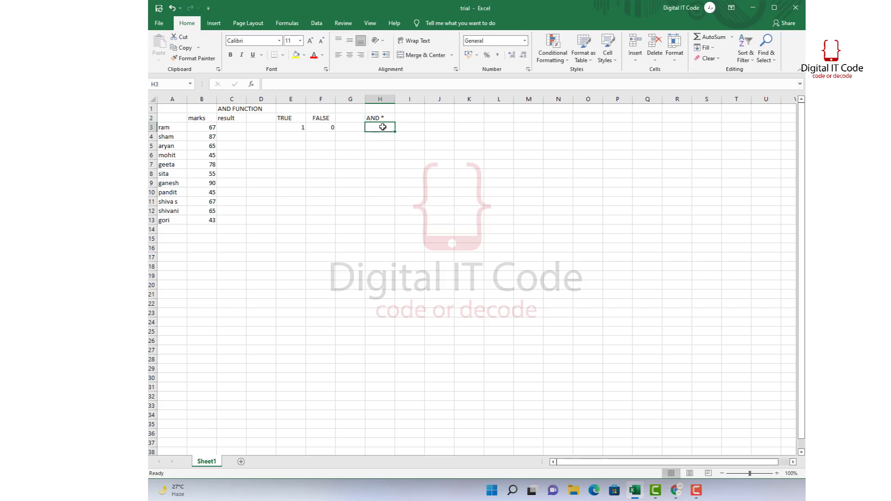
Step: Fill the first two truth-table rows with 1 and 0 in H3:I3, and 0 and 1 in H4:I4
{"action": "type", "text": "1"}
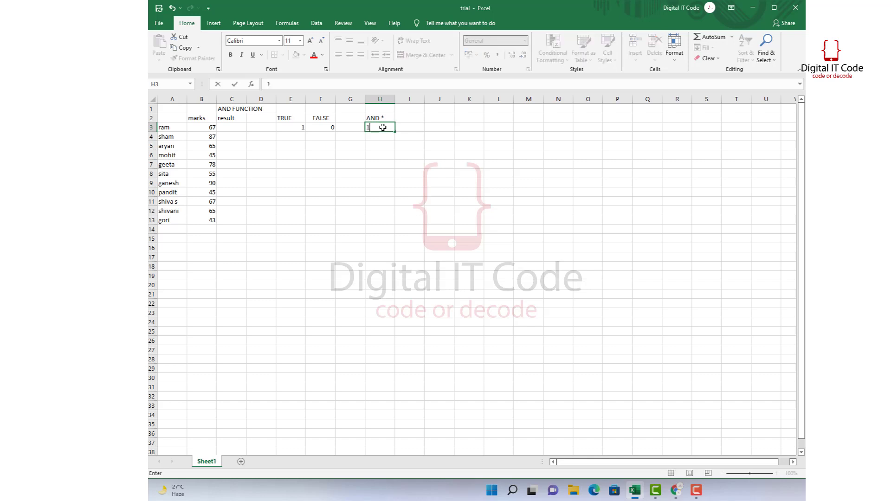
{"action": "key", "text": "Tab"}
{"action": "type", "text": "0"}
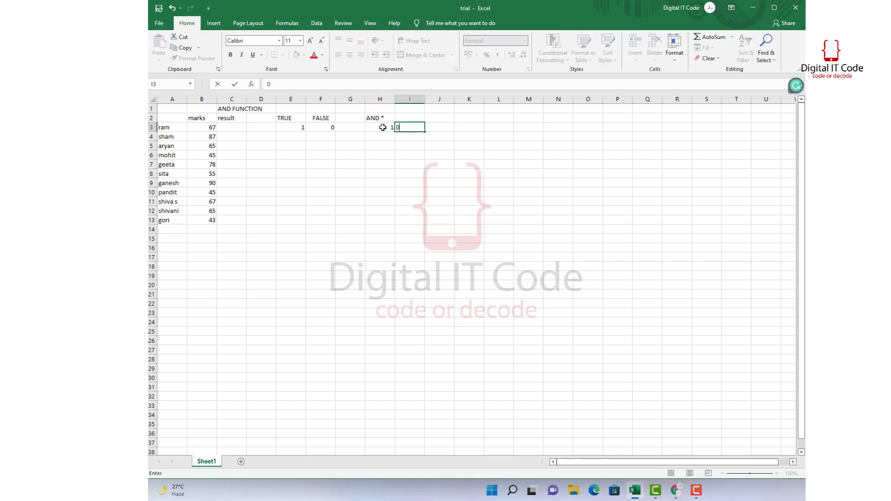
{"action": "key", "text": "Return"}
{"action": "type", "text": "0"}
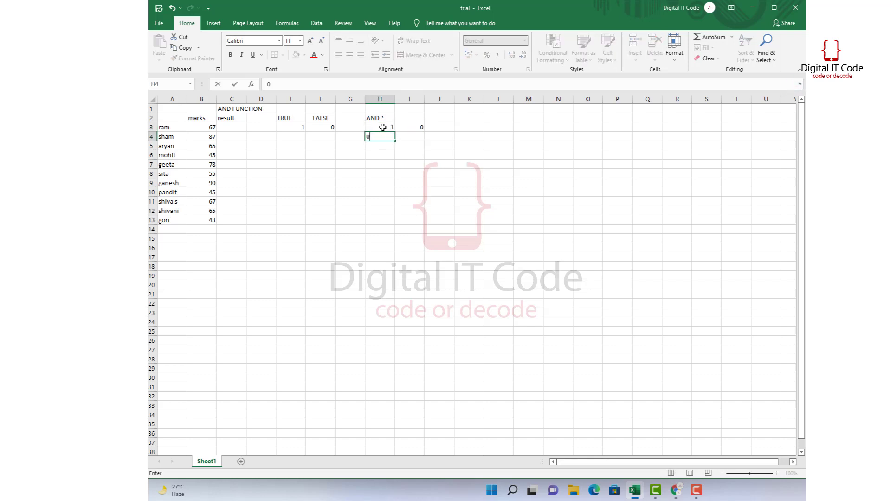
{"action": "key", "text": "Tab"}
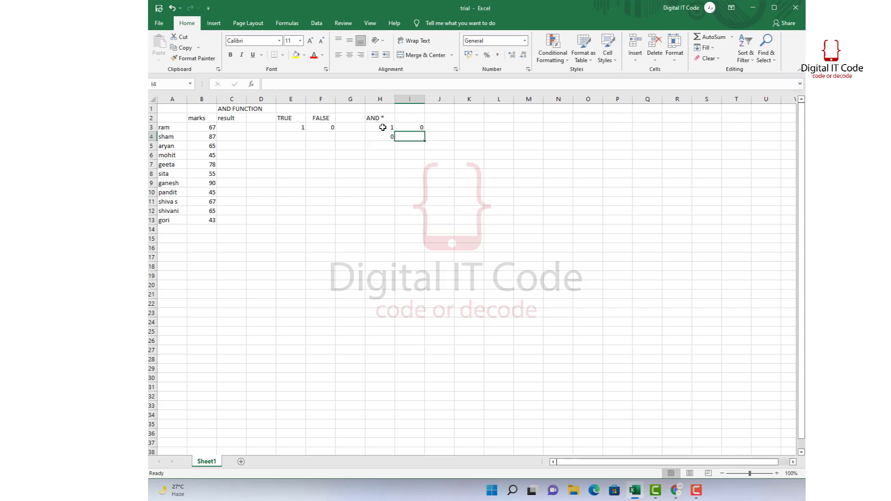
{"action": "type", "text": "1"}
{"action": "key", "text": "Right"}
Step: Add a third truth-table row with 1 in both H5 and I5
{"action": "key", "text": "Down"}
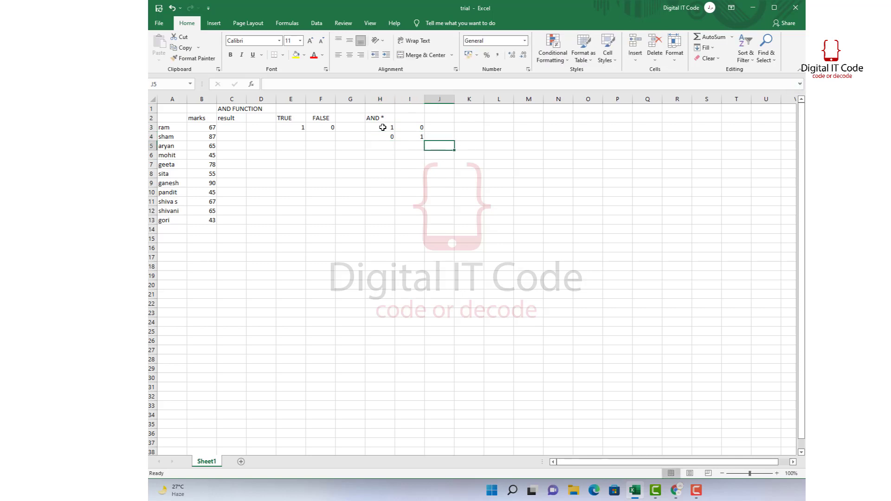
{"action": "key", "text": "Left"}
{"action": "key", "text": "Left"}
{"action": "type", "text": "1"}
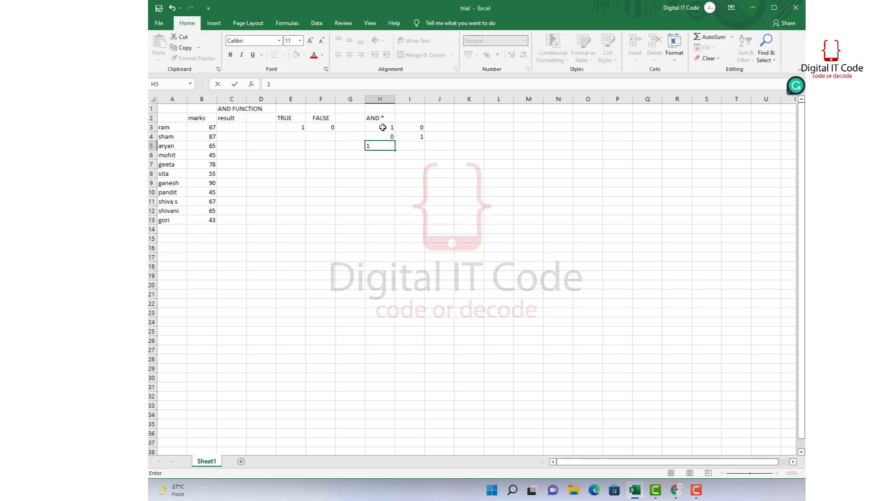
{"action": "key", "text": "Tab"}
{"action": "type", "text": "1"}
{"action": "key", "text": "Return"}
{"action": "key", "text": "Left"}
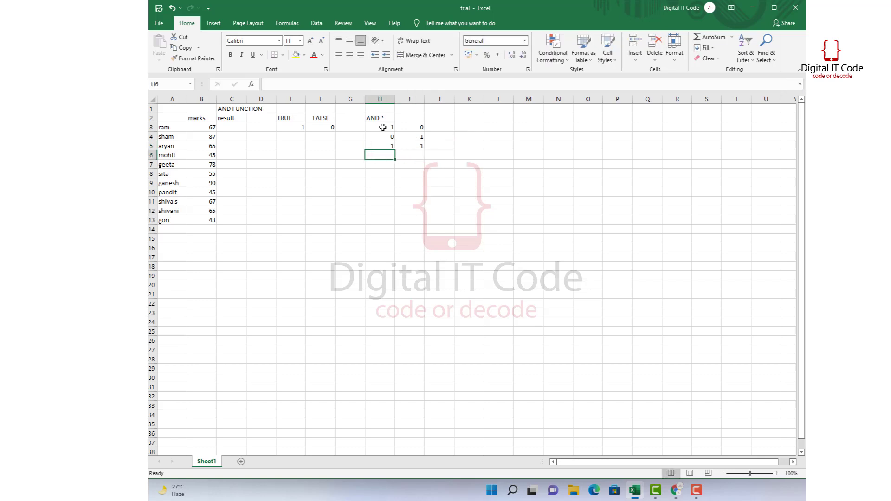
Step: Replace the label in H2 with CONDITION1 and widen column H to fit it
{"action": "double_click", "coordinate": [383, 119]}
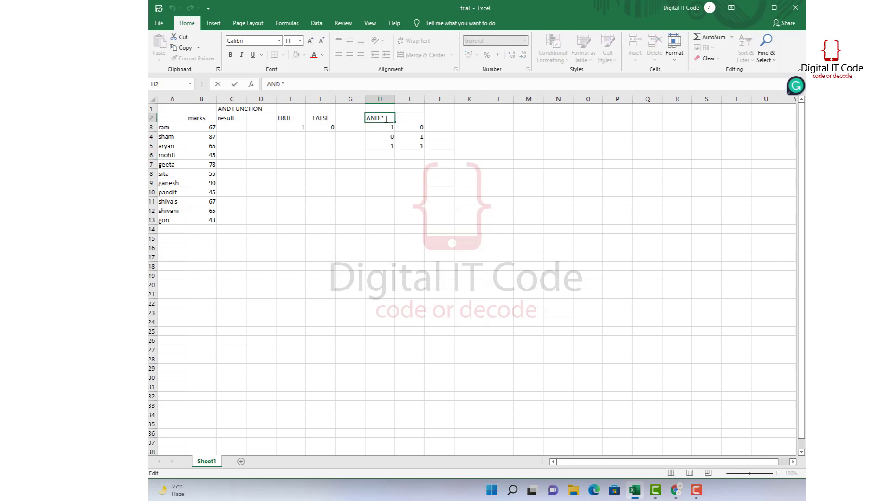
{"action": "key", "text": "BackSpace"}
{"action": "key", "text": "BackSpace"}
{"action": "key", "text": "BackSpace"}
{"action": "key", "text": "BackSpace"}
{"action": "key", "text": "BackSpace"}
{"action": "type", "text": "CONDITION1"}
{"action": "left_click", "coordinate": [440, 239]}
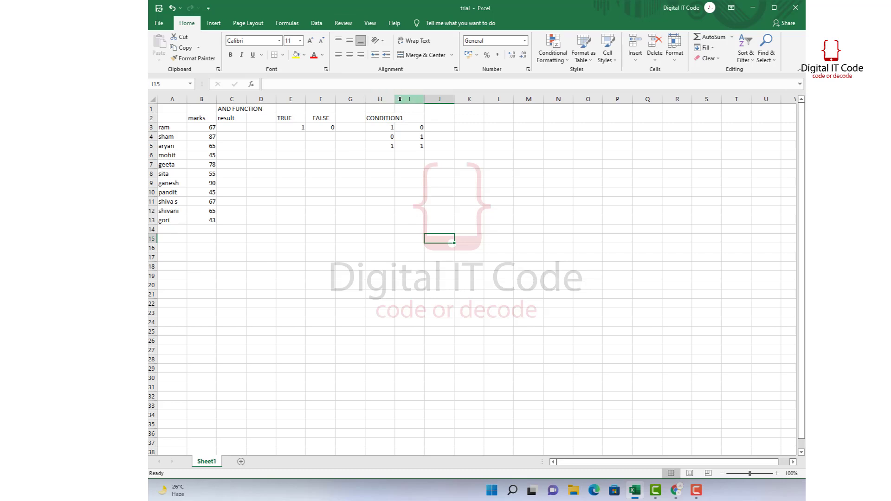
{"action": "mouse_move", "coordinate": [395, 100]}
{"action": "left_mouse_down"}
{"action": "mouse_move", "coordinate": [416, 100]}
{"action": "mouse_move", "coordinate": [405, 99]}
{"action": "left_mouse_up"}
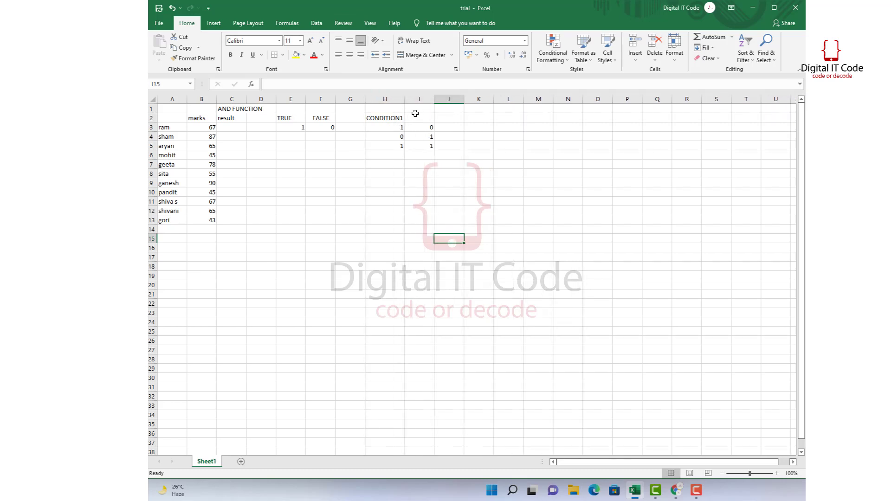
Step: Enter the heading CONDITION 2 in cell I2 and widen column I to fit it
{"action": "left_click", "coordinate": [418, 118]}
{"action": "type", "text": "CON"}
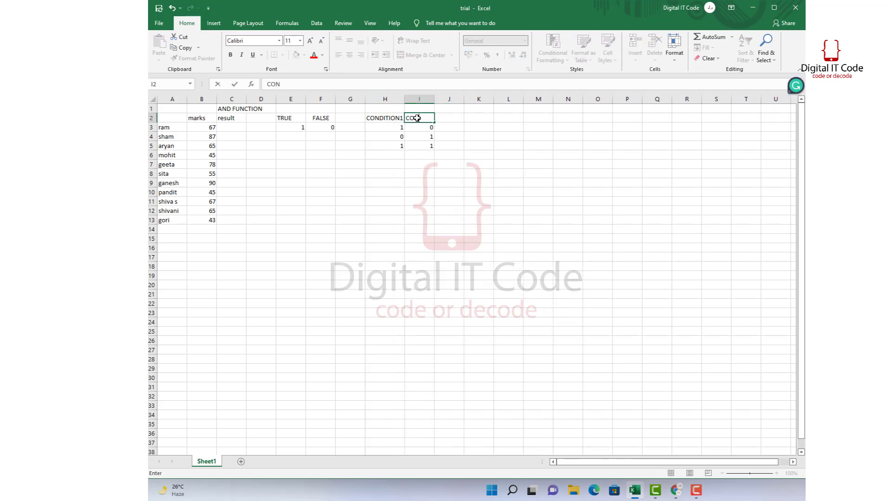
{"action": "type", "text": "DITION 2"}
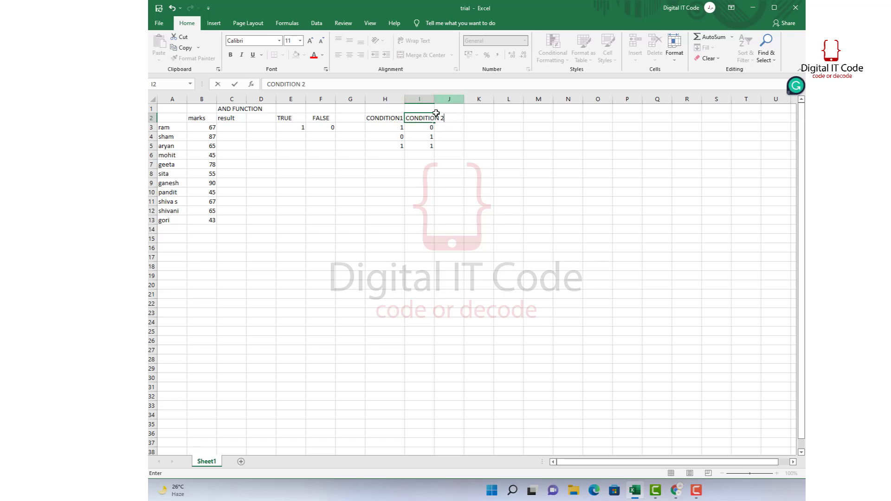
{"action": "left_click", "coordinate": [509, 201]}
{"action": "left_click_drag", "start_coordinate": [437, 97], "coordinate": [455, 98]}
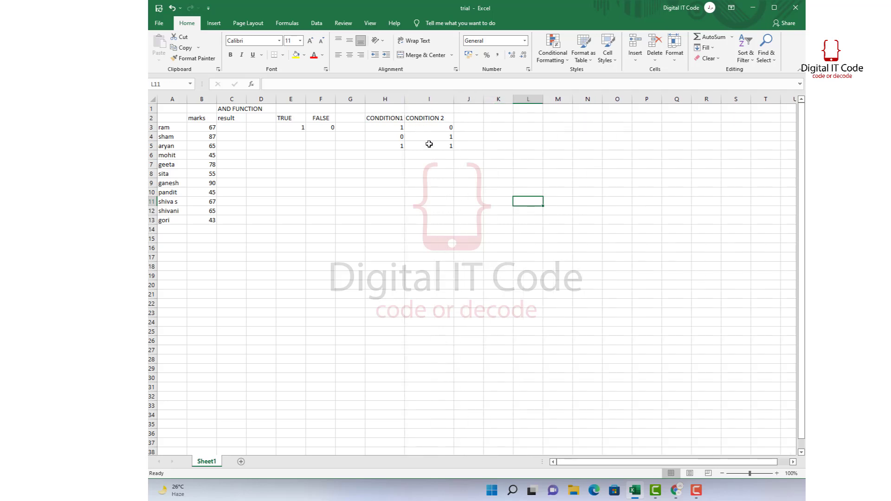
Step: Add a fourth truth-table row with 0 in both H6 and I6
{"action": "left_click", "coordinate": [389, 128]}
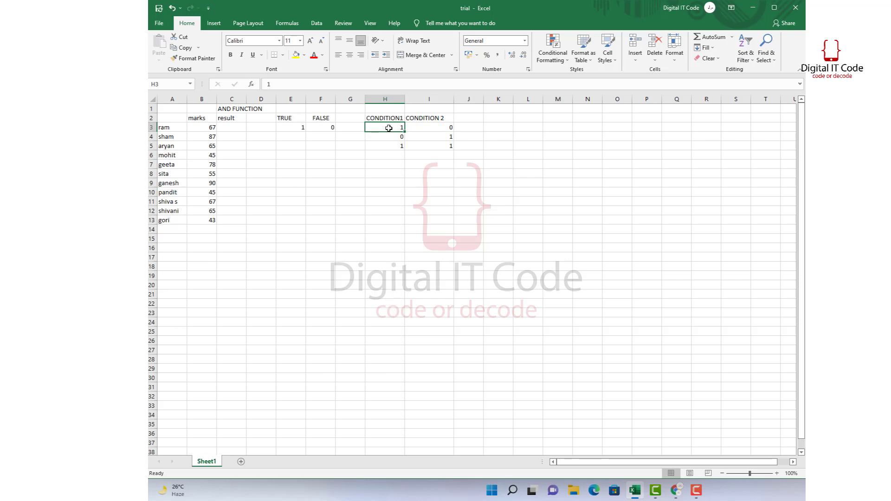
{"action": "key", "text": "Down"}
{"action": "key", "text": "Right"}
{"action": "key", "text": "Down"}
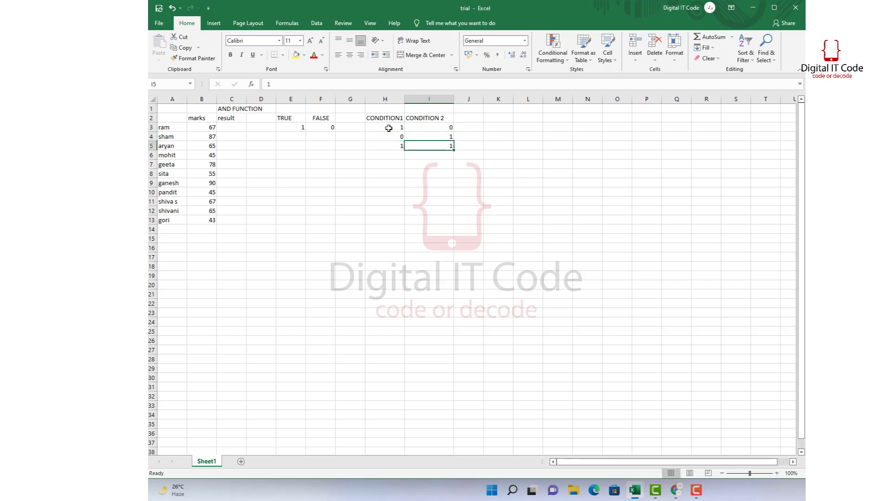
{"action": "key", "text": "Left"}
{"action": "key", "text": "Right"}
{"action": "key", "text": "Down"}
{"action": "key", "text": "Left"}
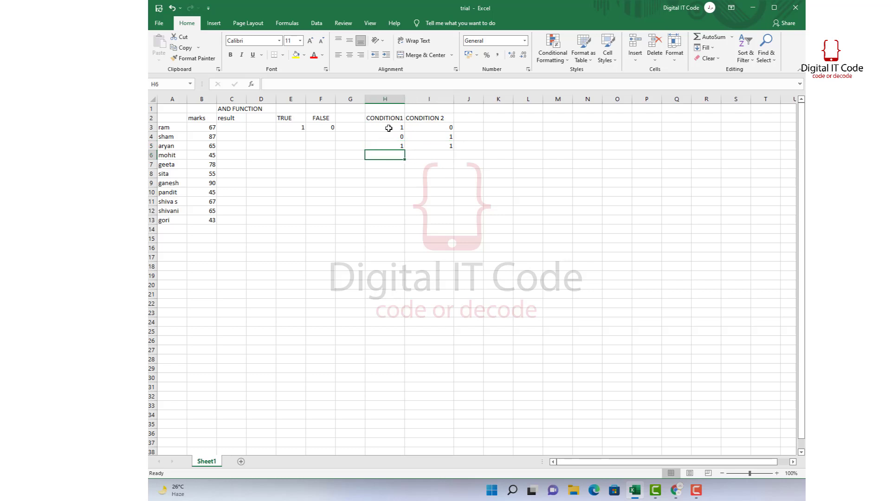
{"action": "type", "text": "0"}
{"action": "key", "text": "Right"}
{"action": "type", "text": "0"}
{"action": "key", "text": "Down"}
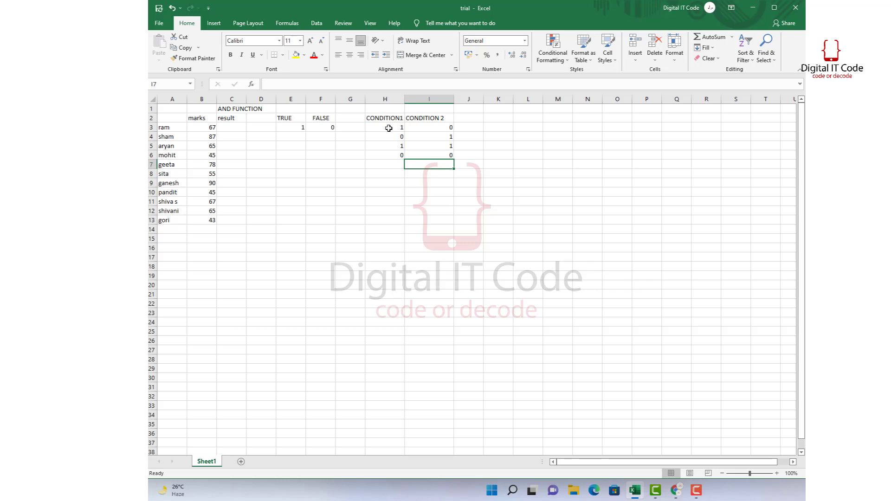
Step: Enter the AND results 0, 0, 1 and 0 in cells J3 to J6 of the truth table
{"action": "key", "text": "Up"}
{"action": "key", "text": "Up"}
{"action": "key", "text": "Up"}
{"action": "key", "text": "Up"}
{"action": "key", "text": "Up"}
{"action": "key", "text": "Down"}
{"action": "key", "text": "Right"}
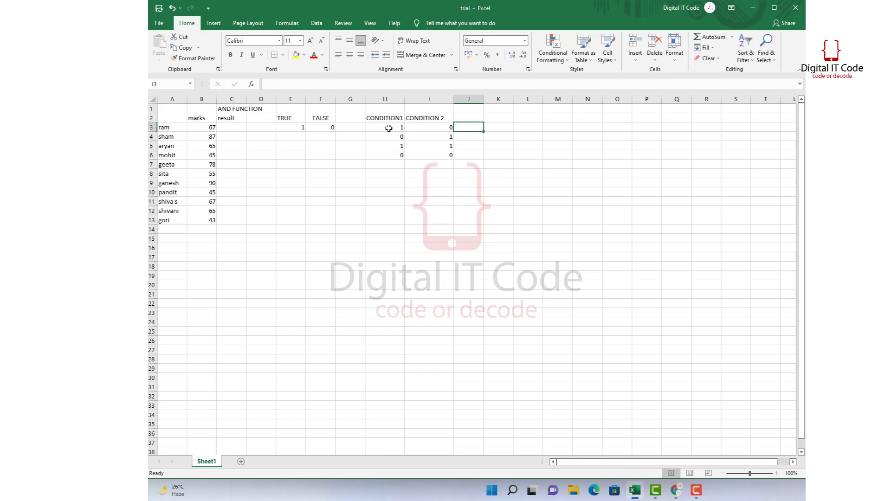
{"action": "type", "text": "0"}
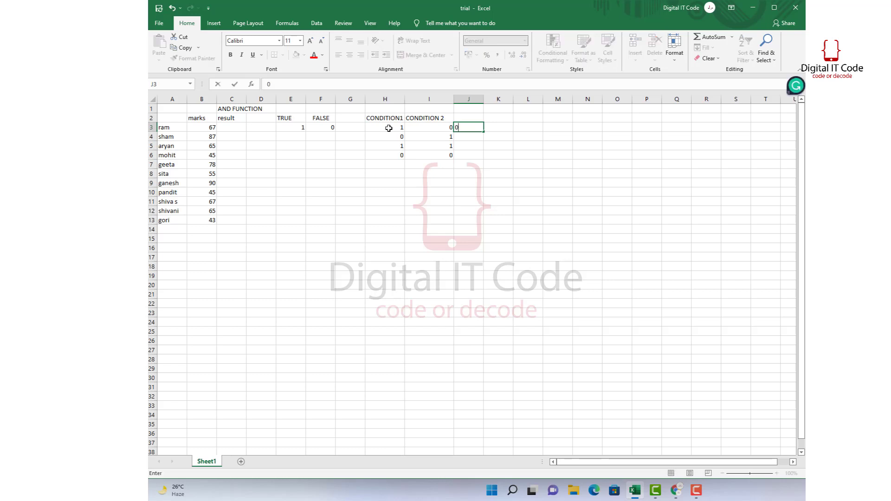
{"action": "key", "text": "Return"}
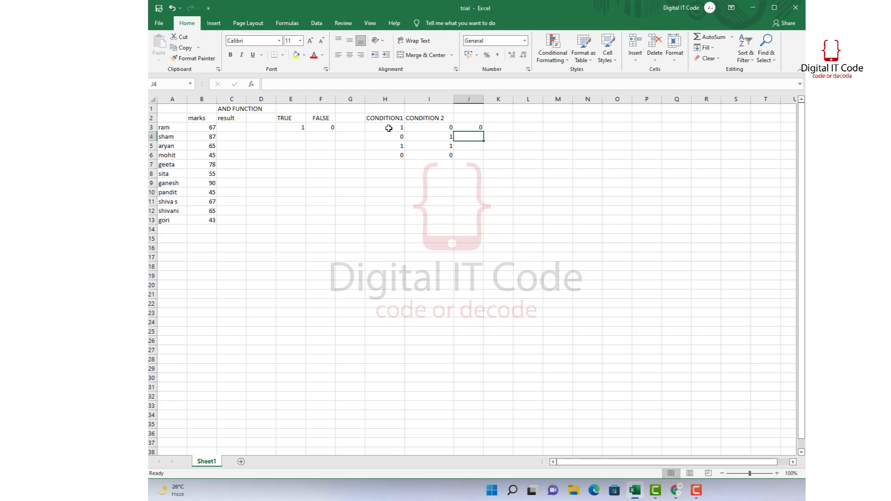
{"action": "type", "text": "0"}
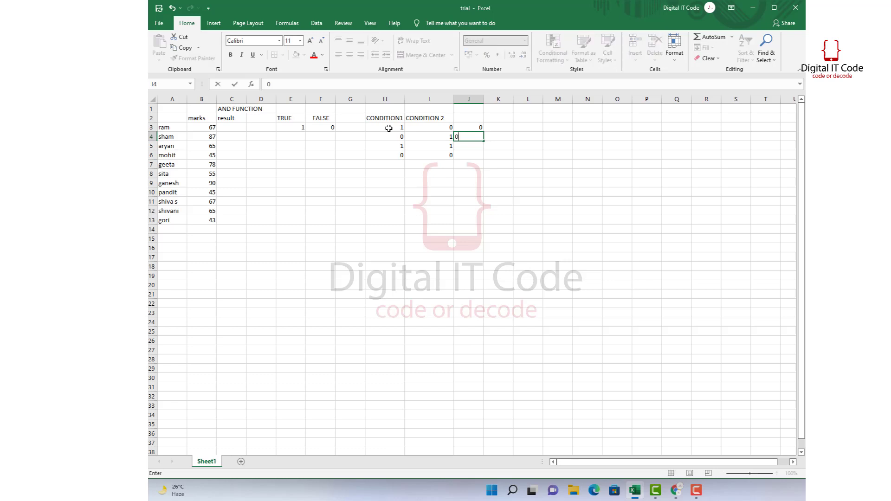
{"action": "key", "text": "Return"}
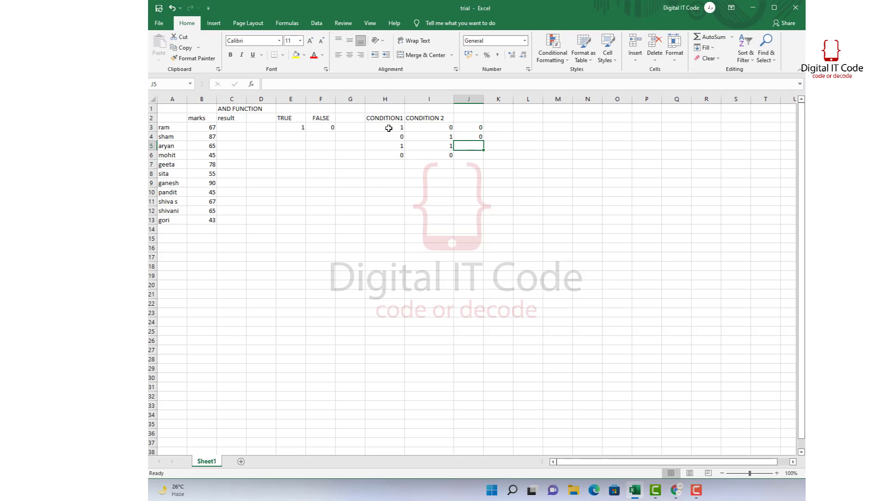
{"action": "type", "text": "1"}
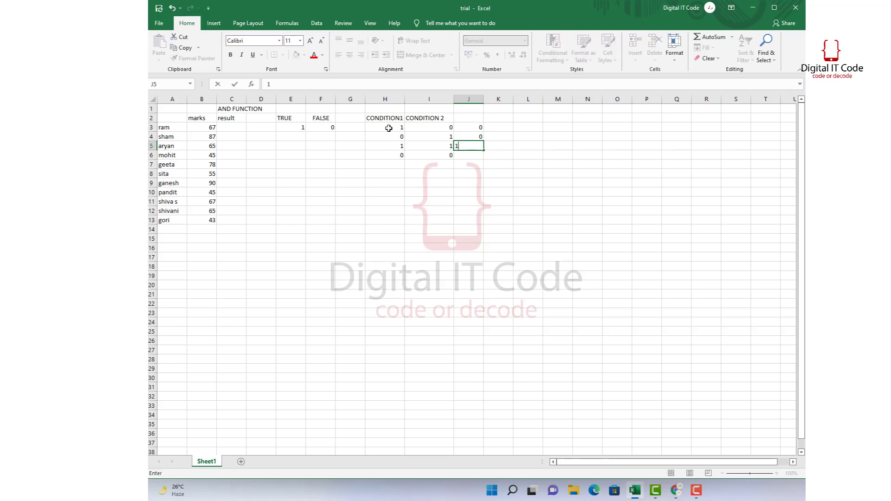
{"action": "key", "text": "Return"}
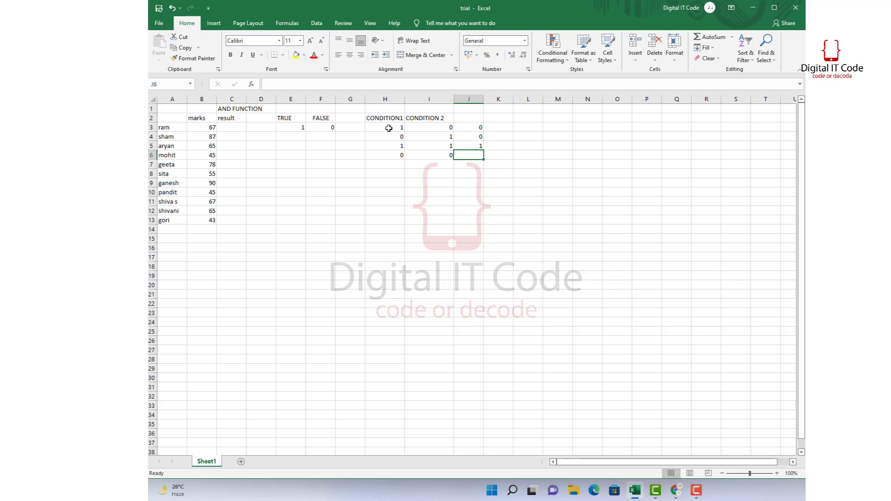
{"action": "type", "text": "0"}
{"action": "key", "text": "Return"}
Step: Add the heading AND in cell J2 above the truth-table results
{"action": "left_click", "coordinate": [468, 124]}
{"action": "left_click", "coordinate": [465, 120]}
{"action": "type", "text": "AN"}
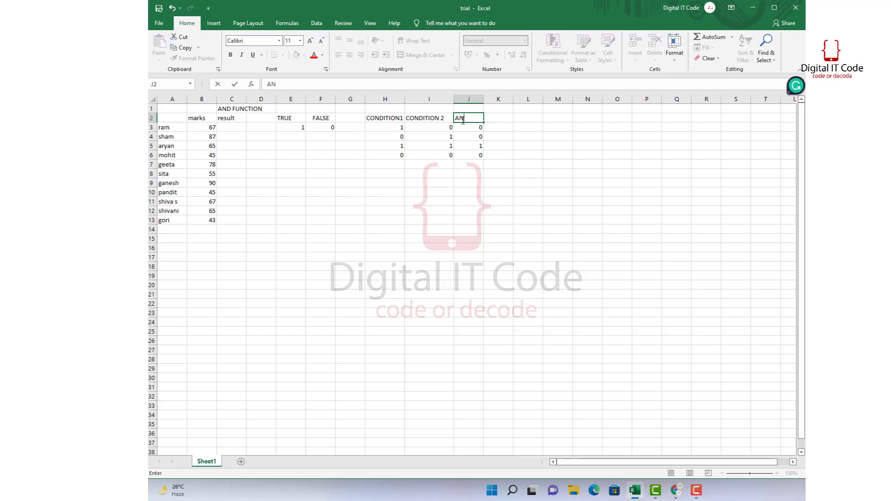
{"action": "type", "text": "D"}
{"action": "left_click", "coordinate": [380, 272]}
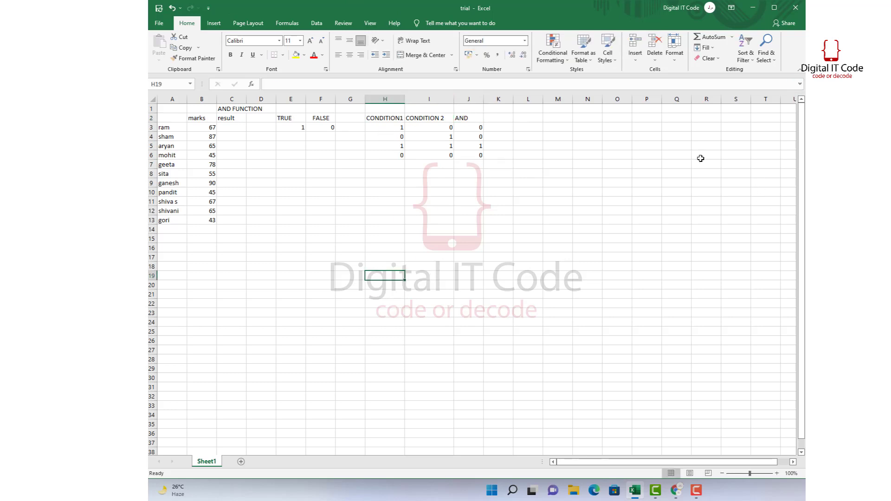
Step: Enter the expression AND(B3>50,B3<90) in cell C3, the first result cell
{"action": "left_click", "coordinate": [232, 130]}
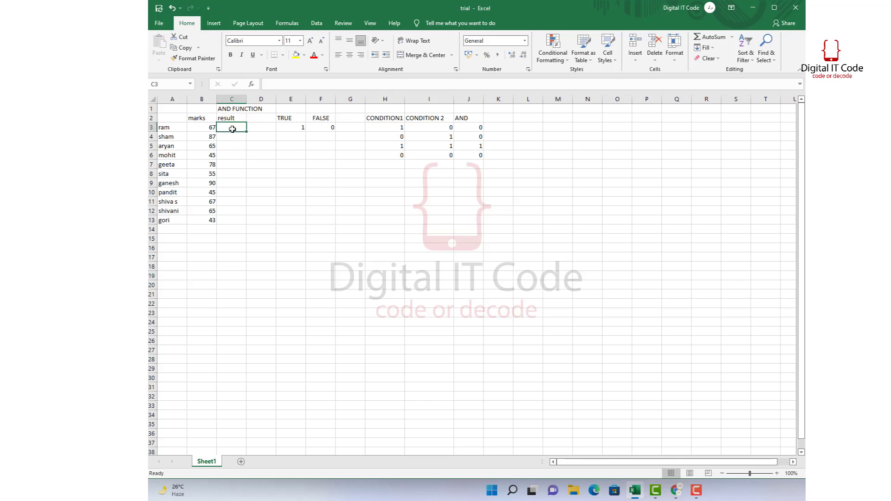
{"action": "type", "text": "AND"}
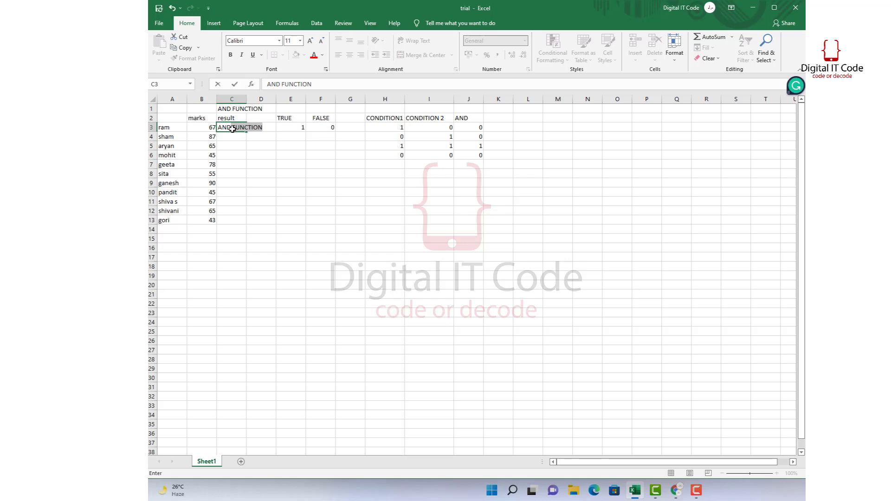
{"action": "type", "text": "("}
{"action": "type", "text": "B3>50"}
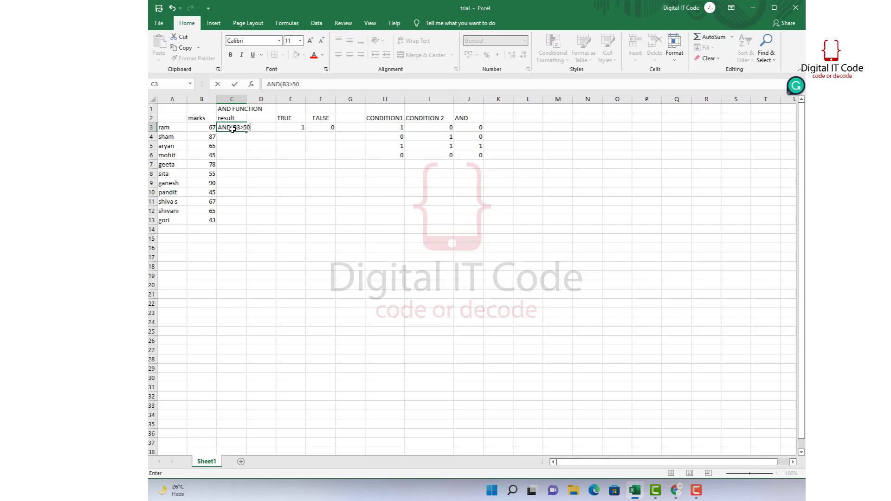
{"action": "type", "text": ",B3<90)"}
{"action": "key", "text": "Return"}
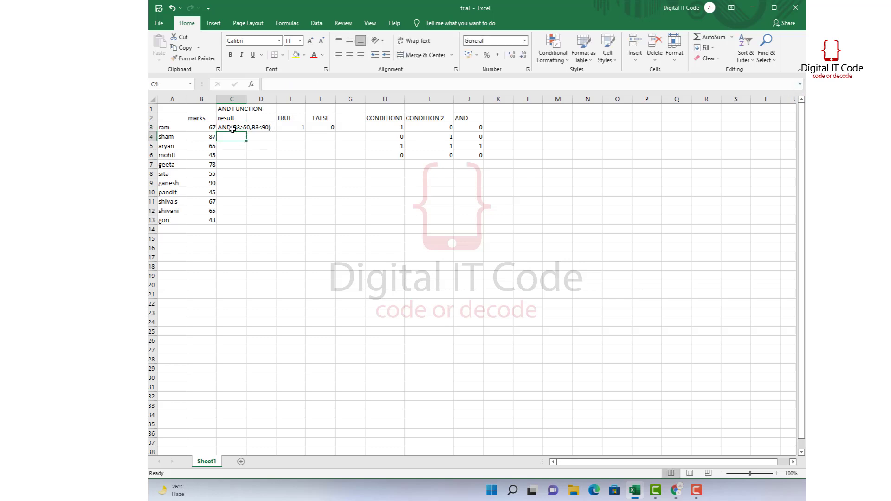
Step: Put an equals sign in front of the expression in C3 so it reads =AND(B3>50,B3<90)
{"action": "left_click", "coordinate": [233, 129]}
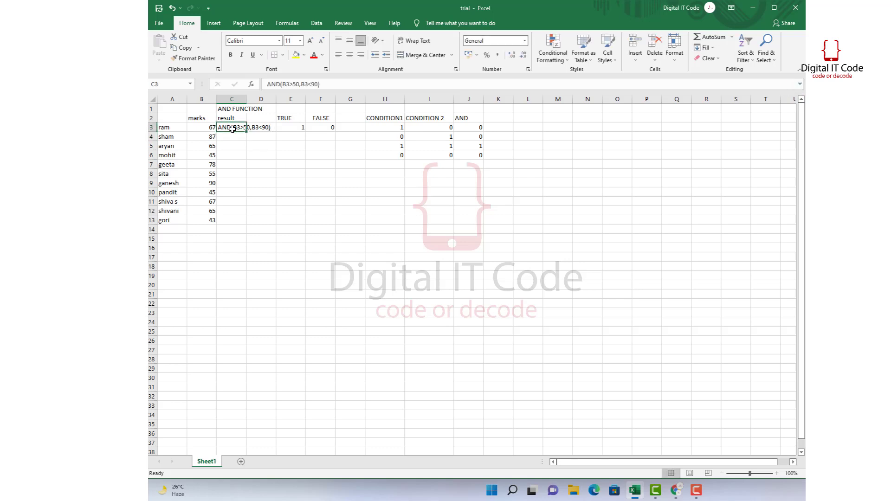
{"action": "double_click", "coordinate": [216, 127]}
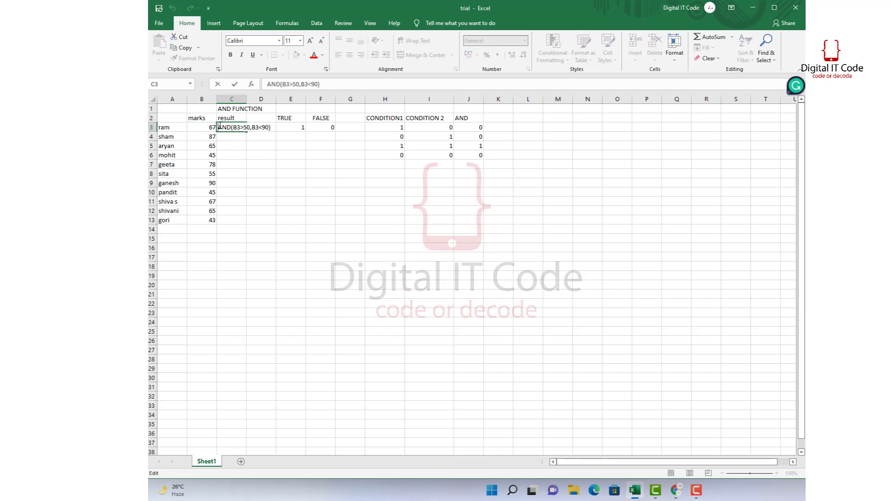
{"action": "type", "text": "="}
{"action": "key", "text": "Return"}
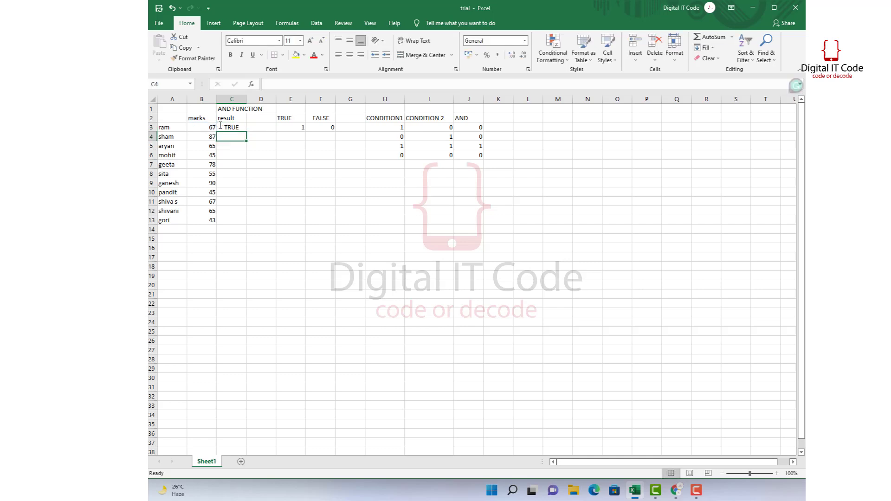
{"action": "left_click", "coordinate": [225, 128]}
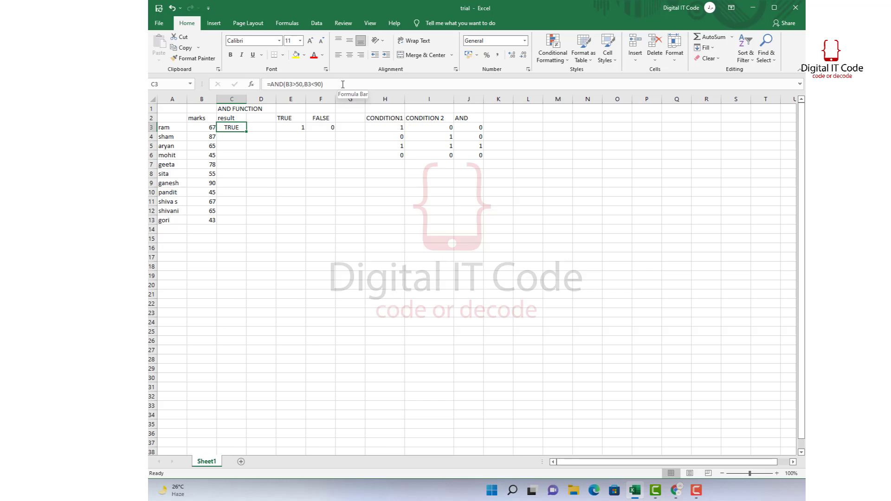
Step: Highlight the truth-table row with 1 in both conditions, H5 to J5, with a yellow fill
{"action": "left_click", "coordinate": [380, 147]}
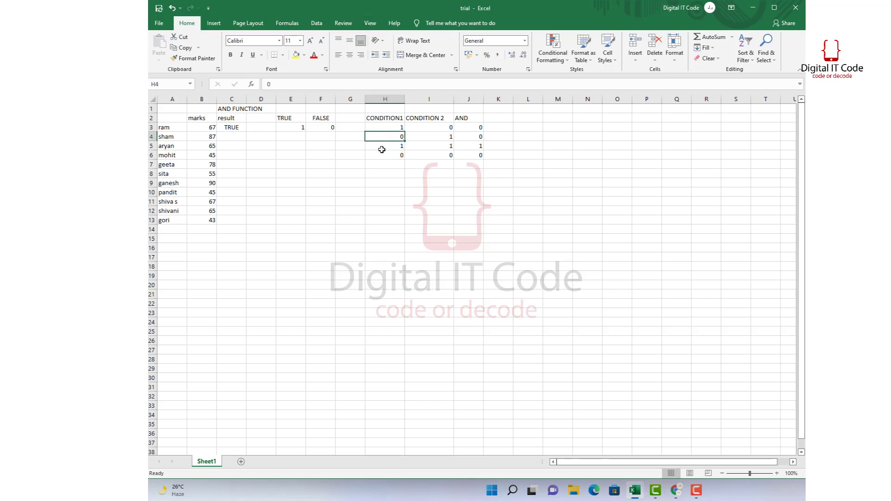
{"action": "left_click", "coordinate": [296, 56]}
{"action": "left_click", "coordinate": [428, 148]}
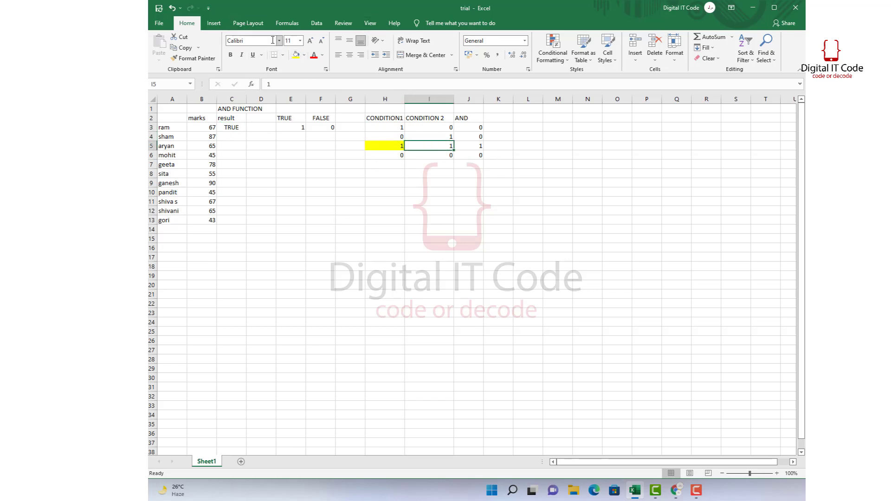
{"action": "left_click", "coordinate": [297, 55]}
{"action": "left_click", "coordinate": [472, 147]}
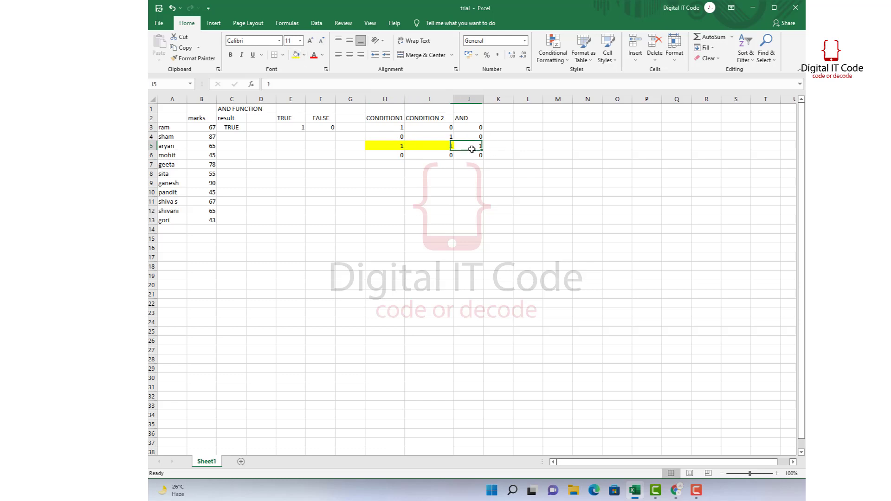
{"action": "left_click", "coordinate": [297, 55]}
Step: Fill the AND formula from C3 down through C13 for all the students
{"action": "left_click", "coordinate": [234, 128]}
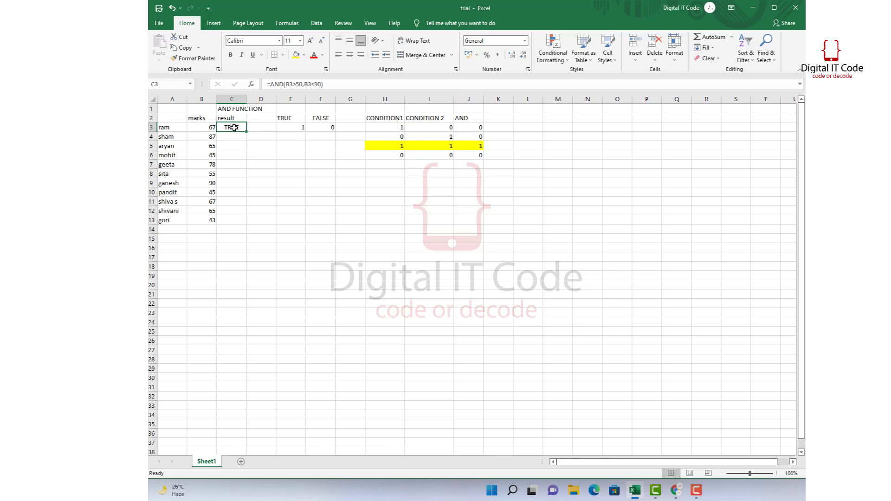
{"action": "key", "text": "shift+Down"}
{"action": "key", "text": "shift+Down"}
{"action": "key", "text": "shift+Down"}
{"action": "key", "text": "shift+Down"}
{"action": "key", "text": "shift+Down"}
{"action": "key", "text": "shift+Down"}
{"action": "key", "text": "shift+Down"}
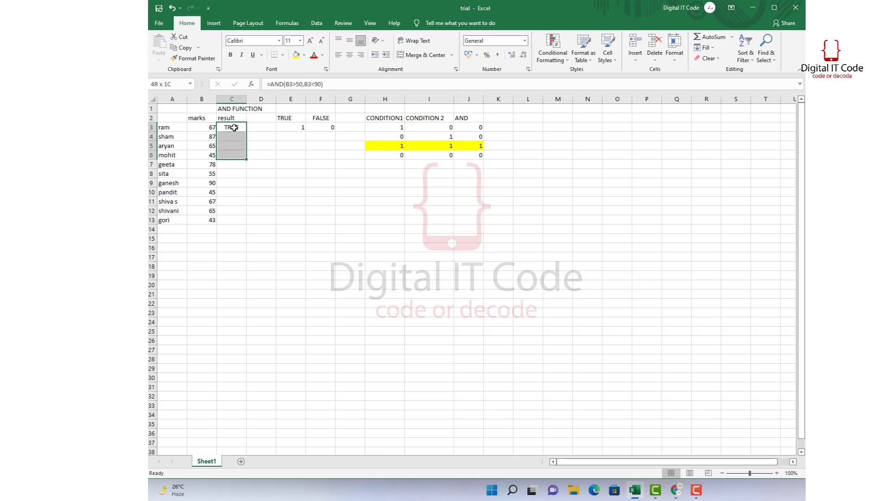
{"action": "key", "text": "shift+Down"}
{"action": "key", "text": "shift+Down"}
{"action": "key", "text": "shift+Down"}
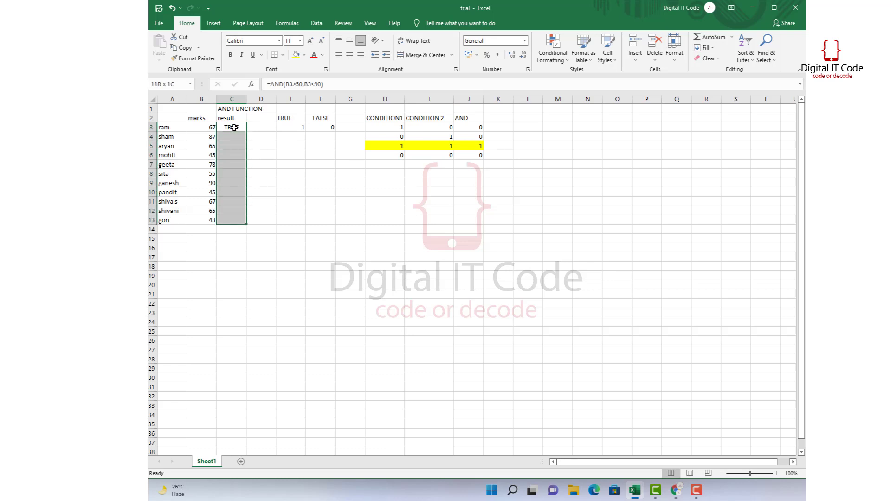
{"action": "key", "text": "ctrl+d"}
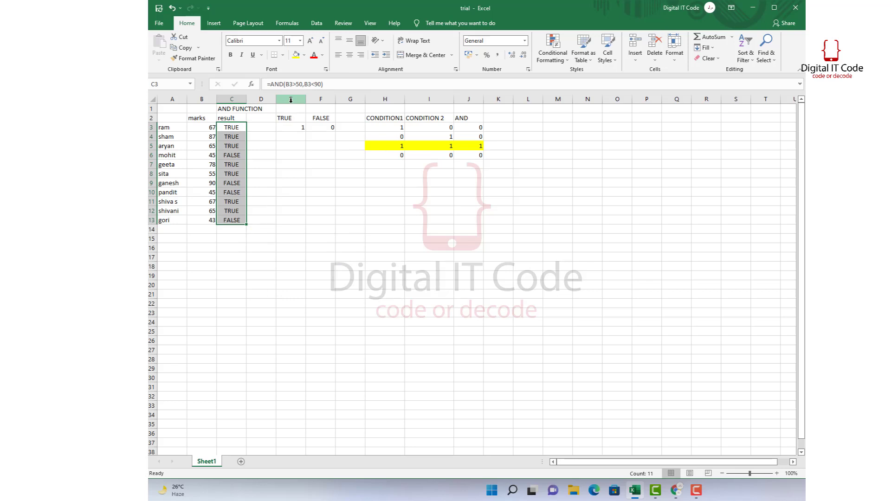
Step: Highlight truth-table cells H4 to J4 with a red fill
{"action": "left_click", "coordinate": [393, 135]}
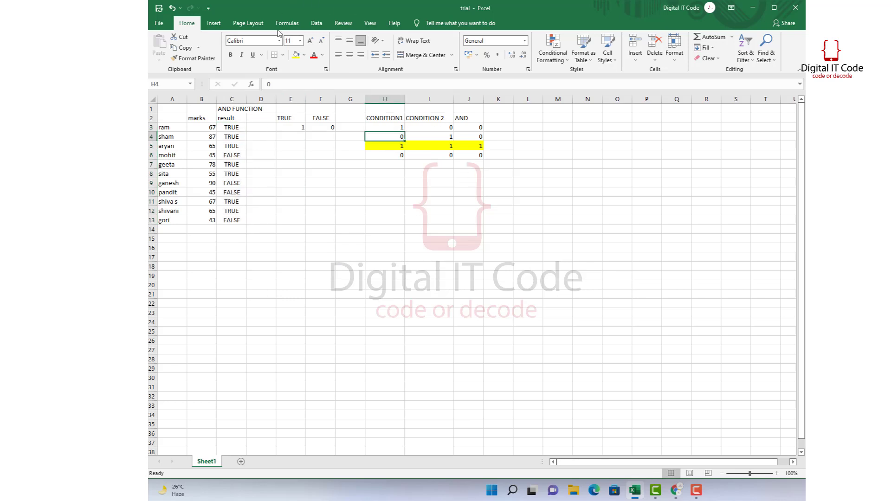
{"action": "left_click", "coordinate": [304, 55]}
{"action": "left_click", "coordinate": [304, 128]}
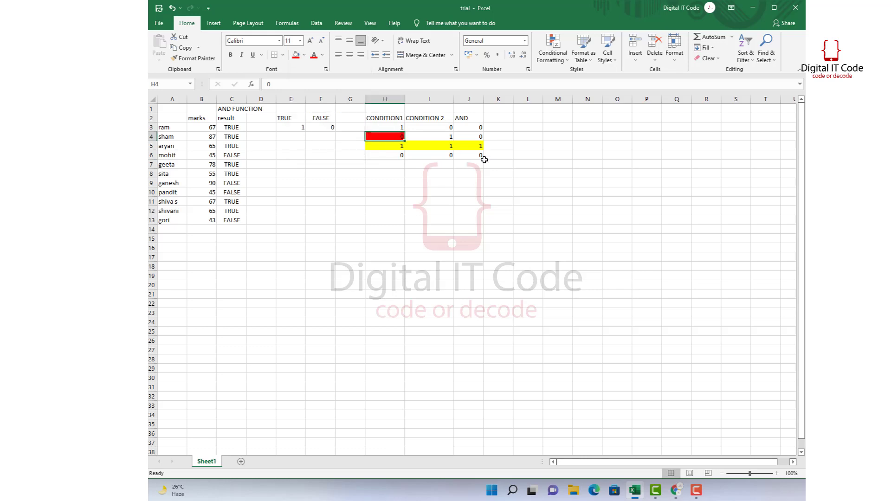
{"action": "left_click", "coordinate": [440, 135]}
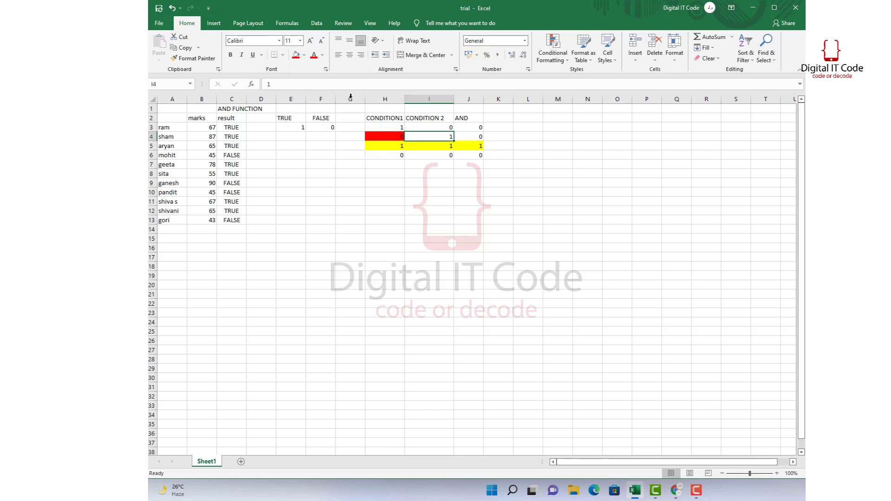
{"action": "left_click", "coordinate": [296, 54]}
{"action": "left_click", "coordinate": [478, 137]}
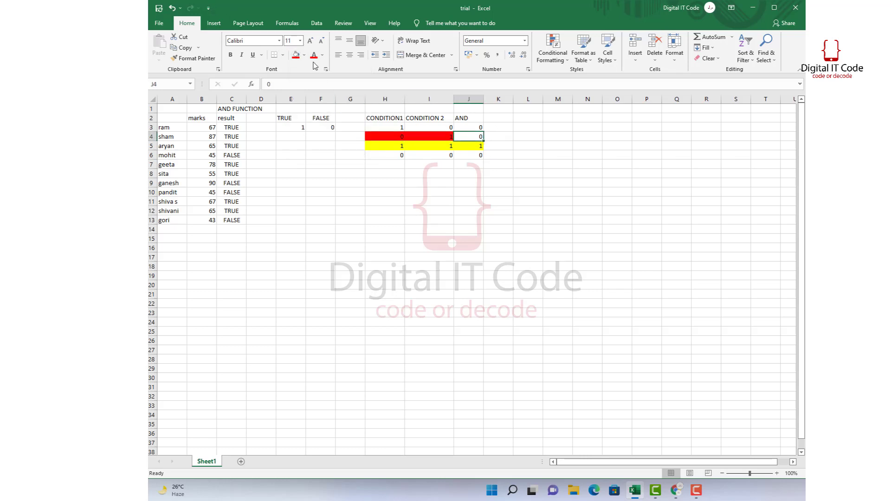
{"action": "left_click", "coordinate": [292, 58]}
{"action": "left_click", "coordinate": [503, 212]}
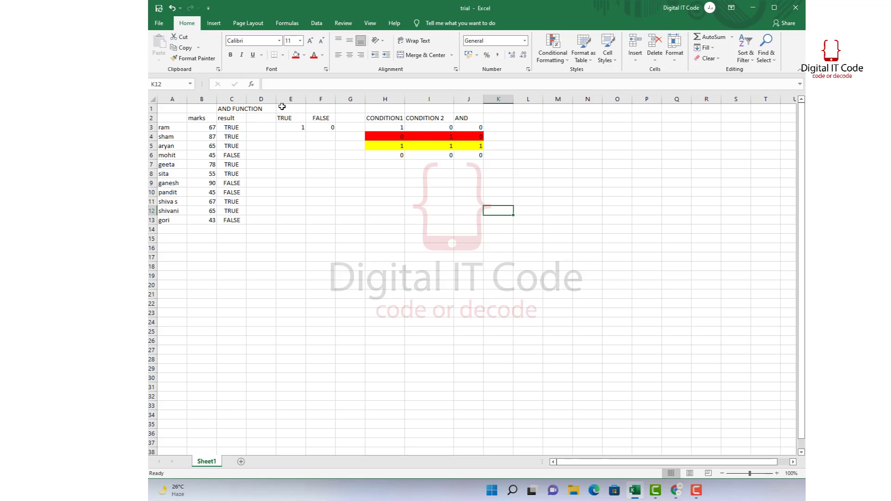
Step: Move the TRUE/FALSE key and the truth table from E2:J7 to the area starting at M2
{"action": "left_click_drag", "start_coordinate": [281, 118], "coordinate": [481, 172]}
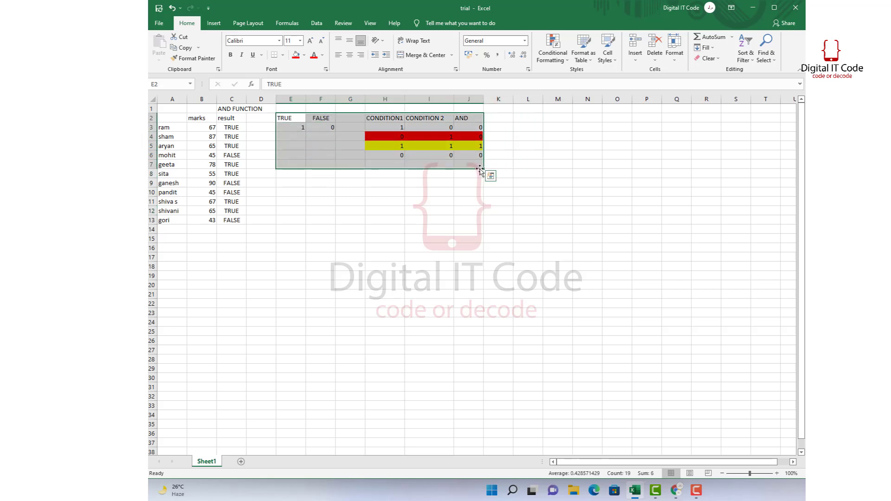
{"action": "key", "text": "ctrl+c"}
{"action": "left_click", "coordinate": [556, 116]}
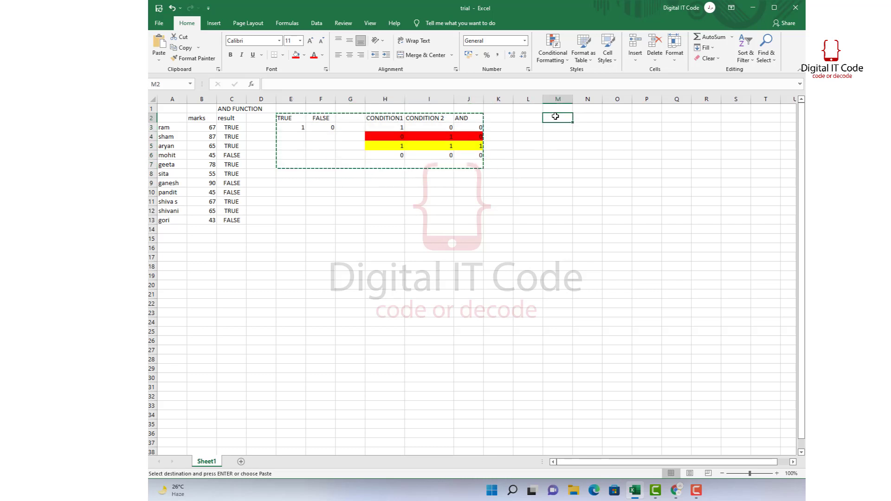
{"action": "key", "text": "Return"}
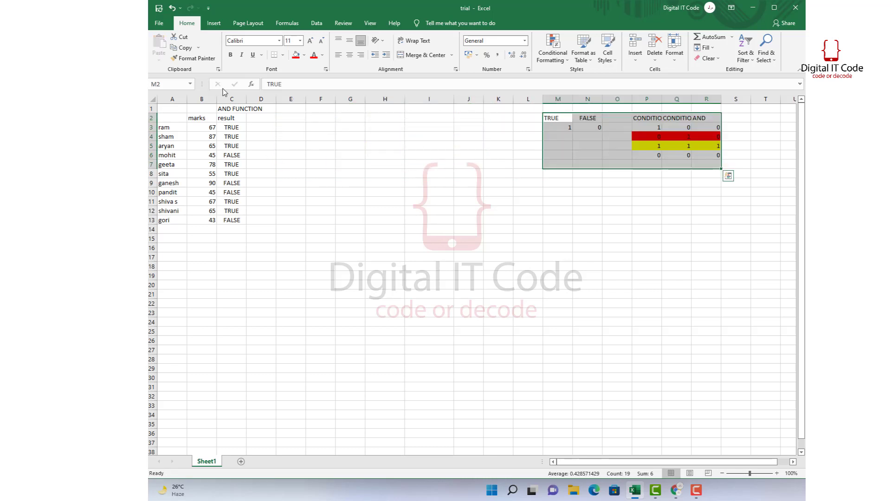
Step: Enter the heading OR FUNCTION in cell E1 beside the AND FUNCTION heading
{"action": "left_click", "coordinate": [297, 110]}
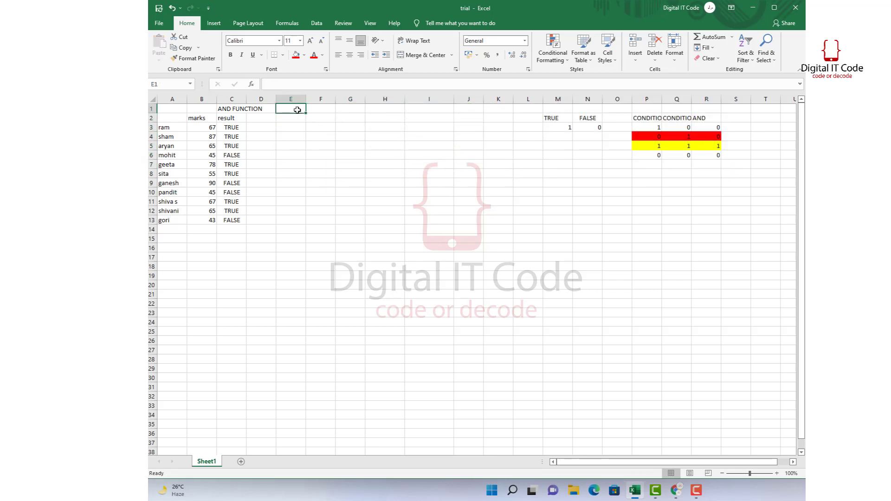
{"action": "type", "text": "OR"}
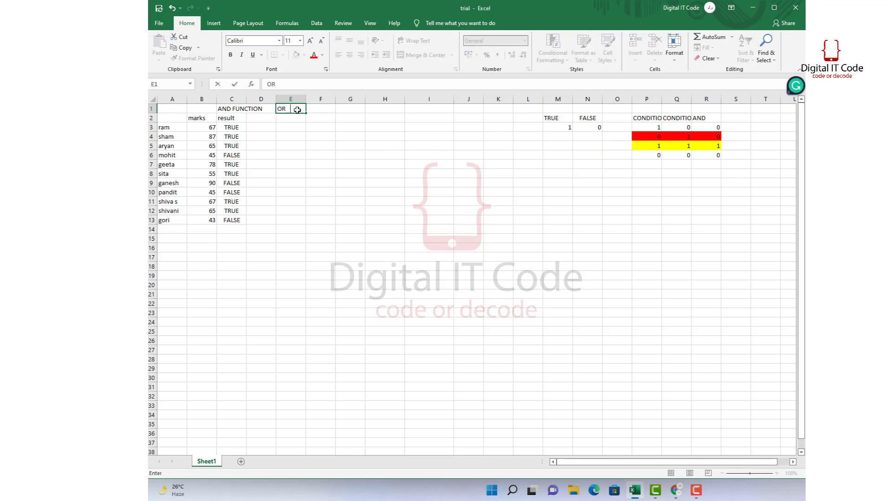
{"action": "type", "text": " FUNCTION"}
{"action": "left_click", "coordinate": [289, 116]}
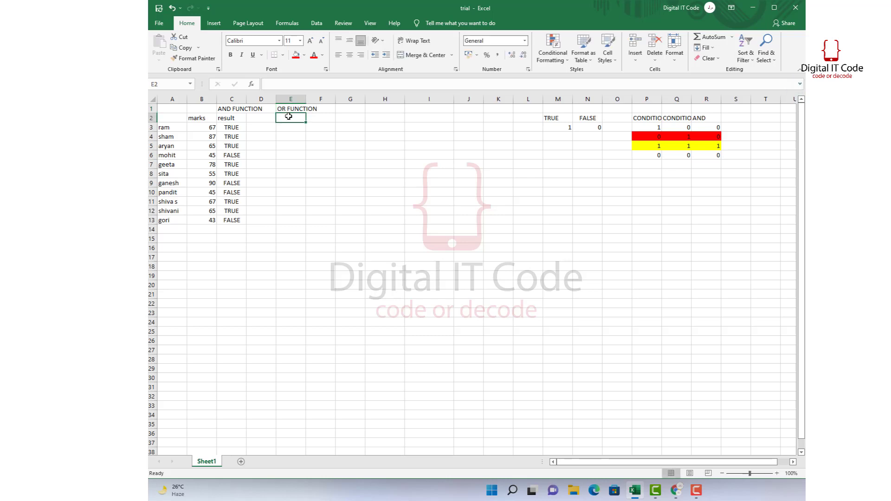
Step: Enter the heading RESULT in E2, and add the heading OR in S2 with the value 1 in S3
{"action": "type", "text": "RESULT"}
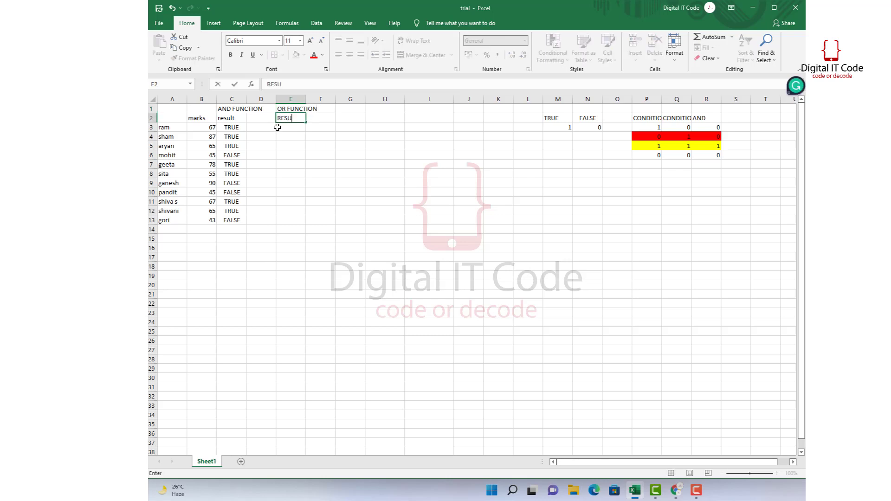
{"action": "left_click", "coordinate": [290, 126]}
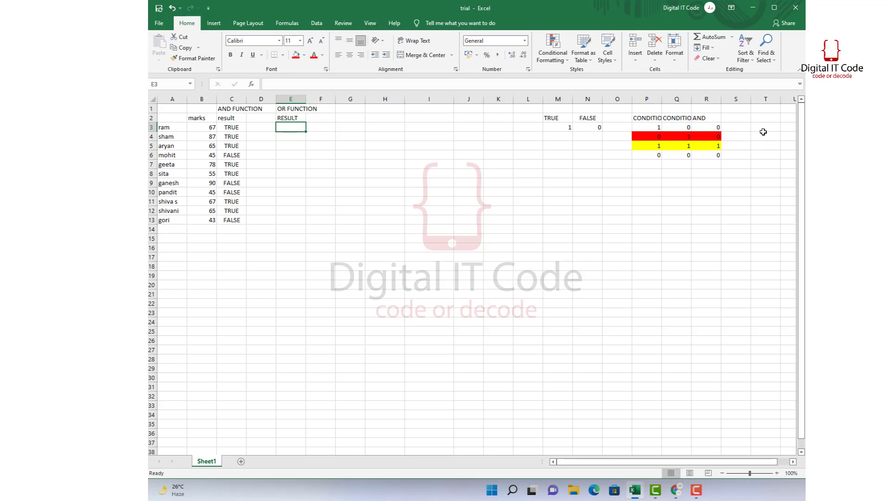
{"action": "left_click", "coordinate": [738, 119]}
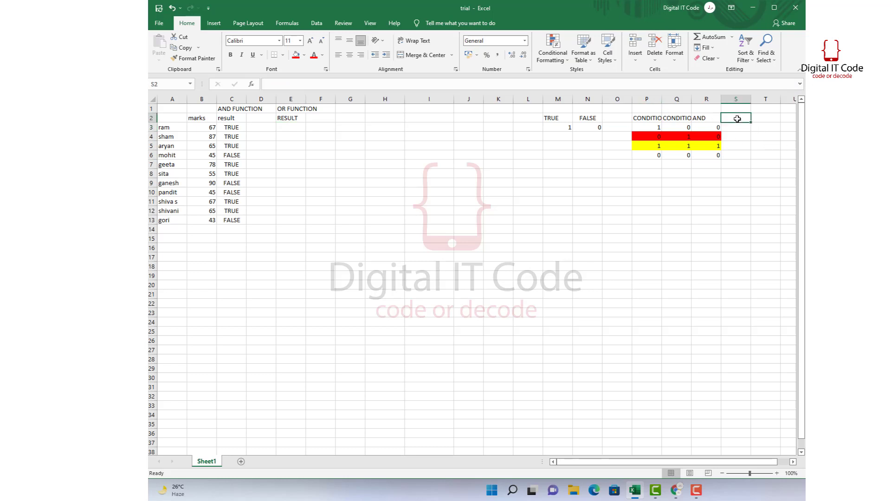
{"action": "type", "text": "OR"}
{"action": "key", "text": "Return"}
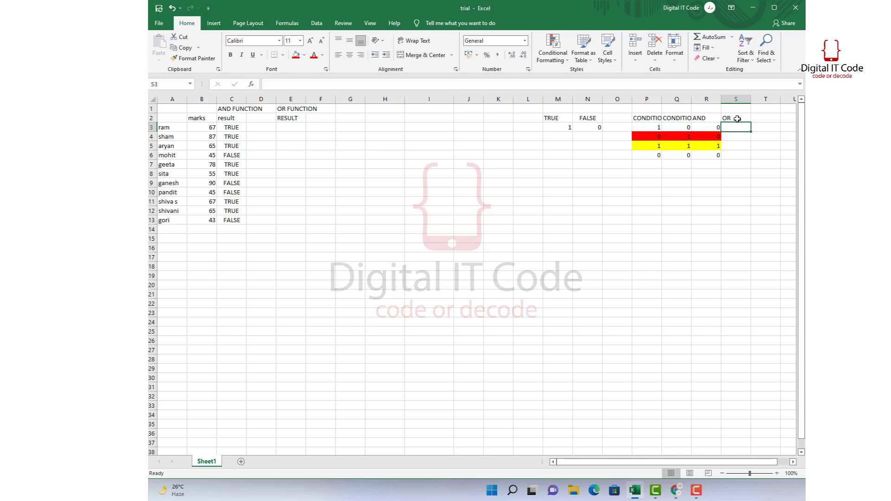
{"action": "type", "text": "1"}
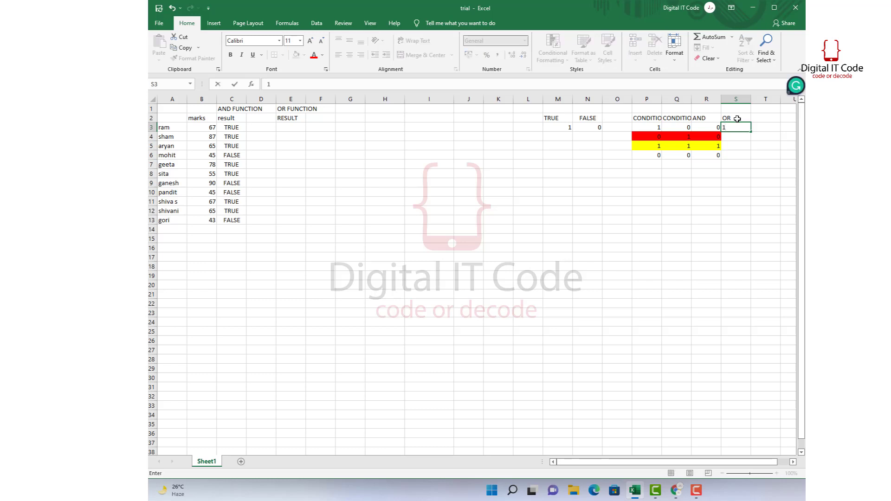
{"action": "key", "text": "Return"}
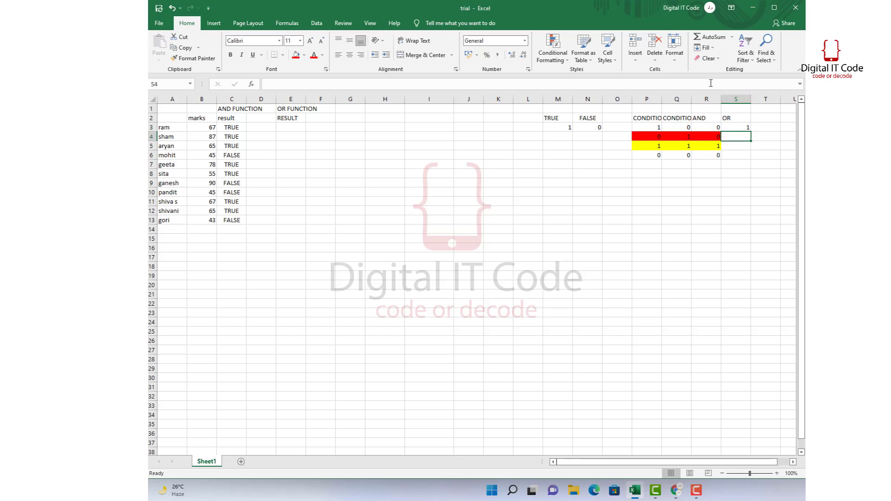
Step: Hide column R, which holds the truth table's AND results
{"action": "left_click", "coordinate": [698, 99]}
{"action": "right_click", "coordinate": [699, 98]}
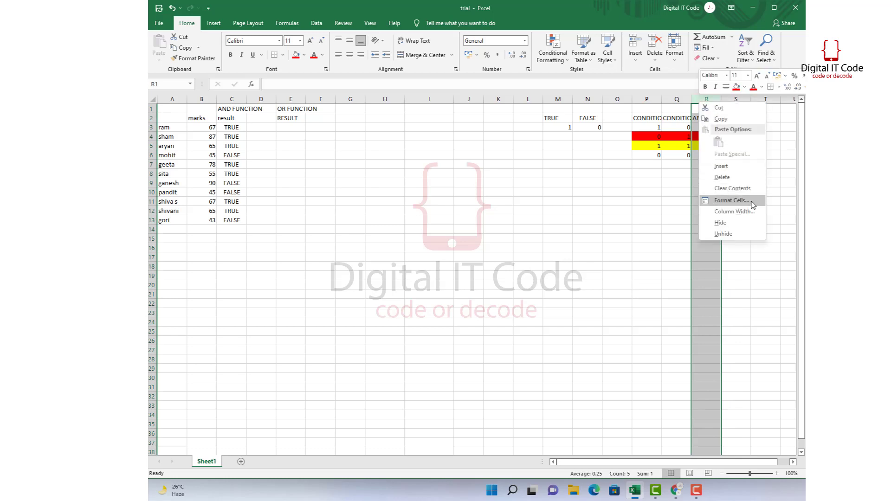
{"action": "left_click", "coordinate": [750, 223]}
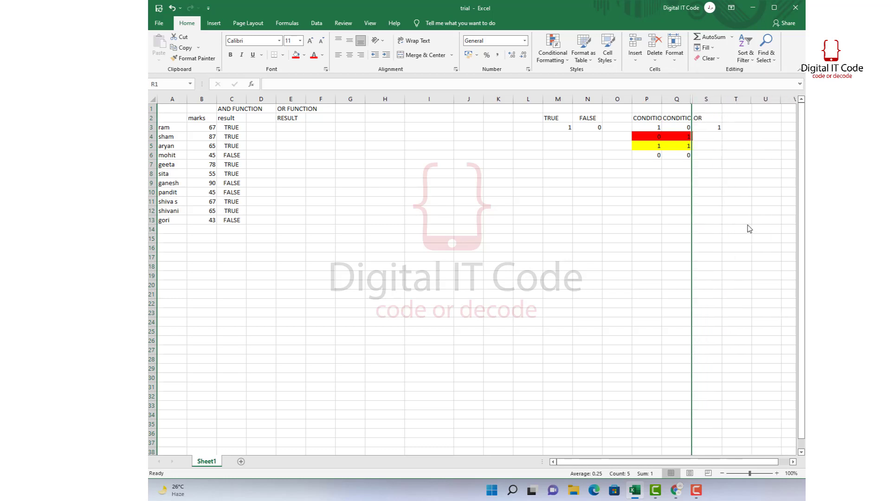
Step: Complete the OR column of the truth table with 1 in S4, 1 in S5 and 0 in S6
{"action": "left_click", "coordinate": [713, 128]}
{"action": "left_click", "coordinate": [709, 138]}
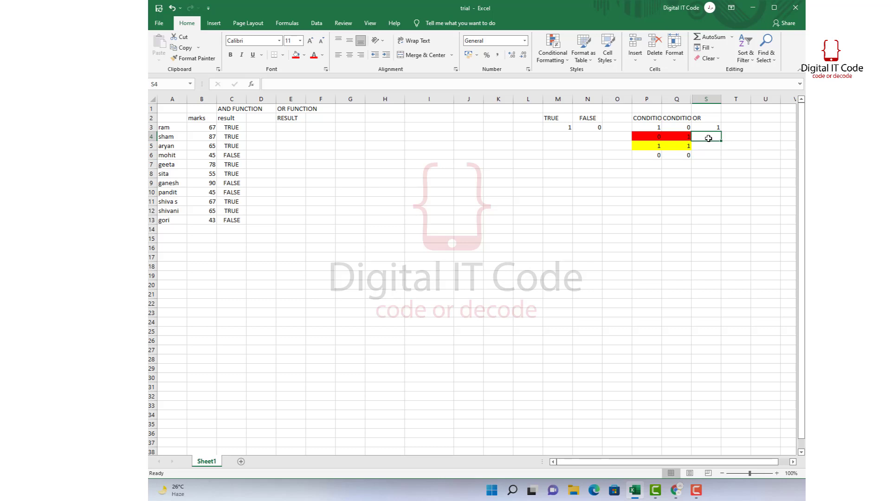
{"action": "type", "text": "1"}
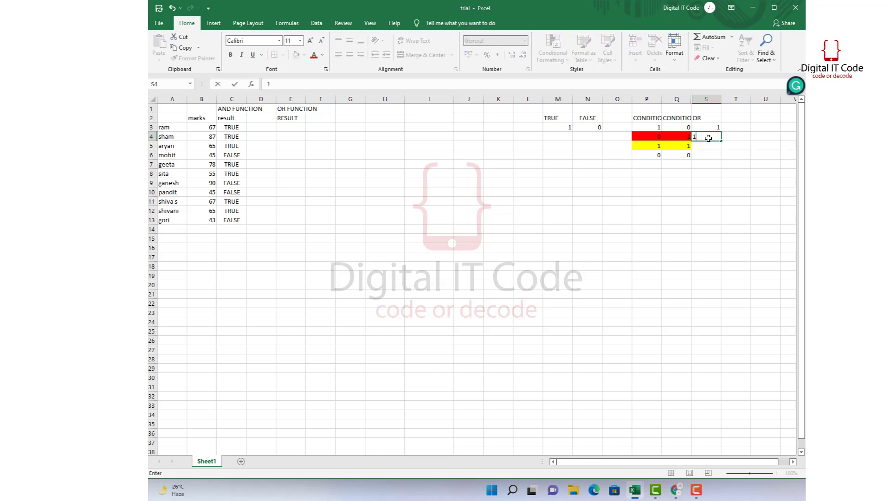
{"action": "key", "text": "Return"}
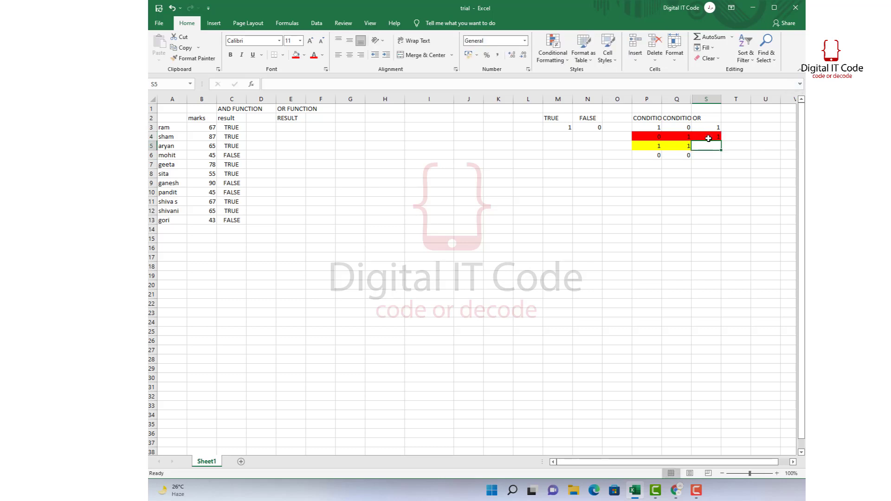
{"action": "type", "text": "1"}
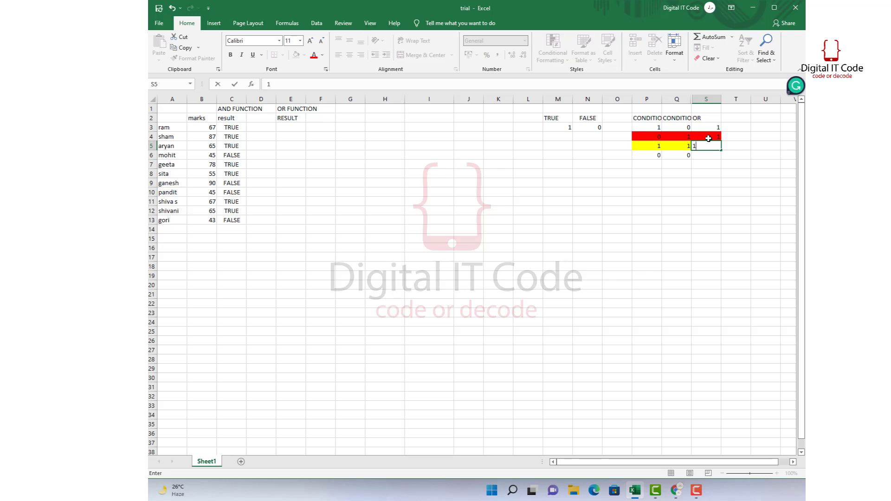
{"action": "key", "text": "Return"}
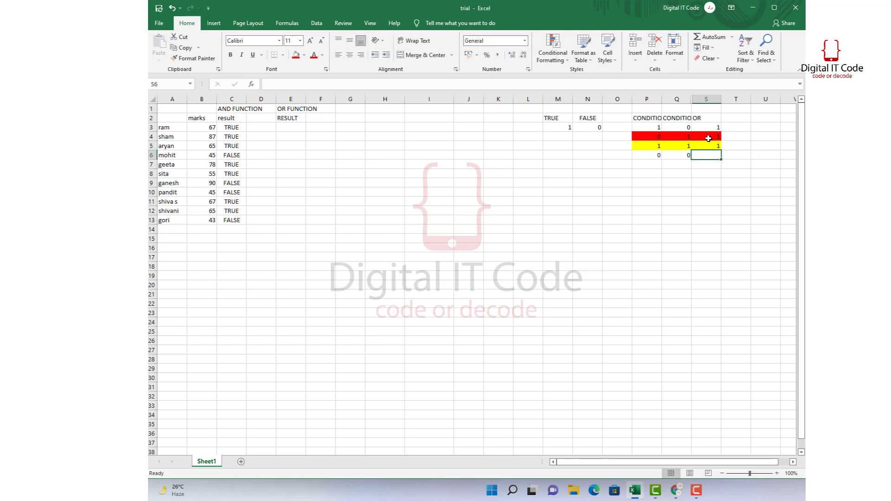
{"action": "type", "text": "0"}
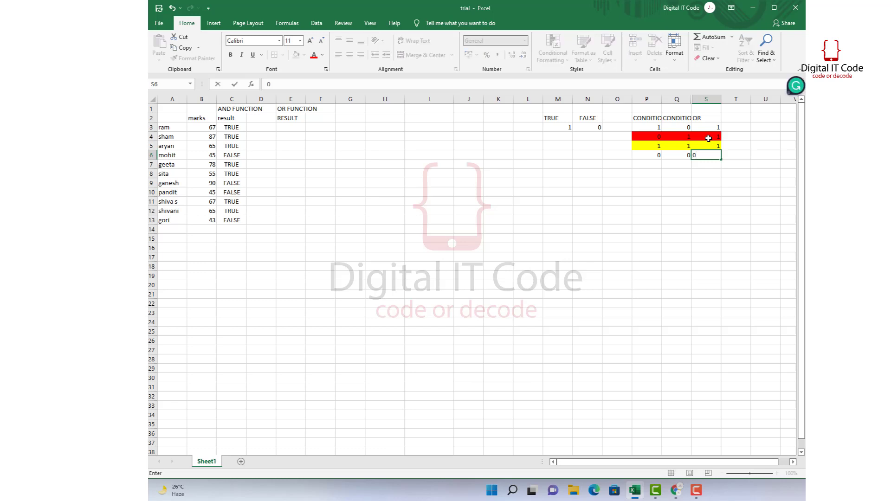
{"action": "key", "text": "Return"}
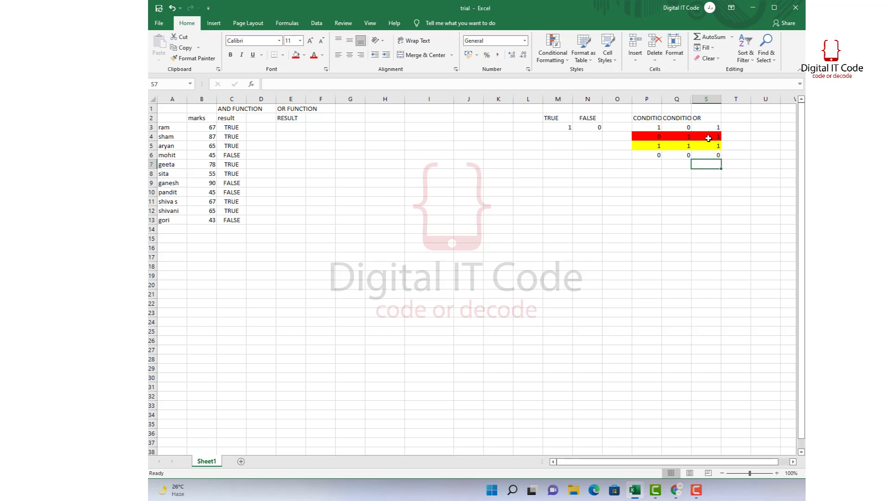
Step: Copy the AND formula from C3 into E3 under the OR FUNCTION result heading
{"action": "left_click", "coordinate": [284, 125]}
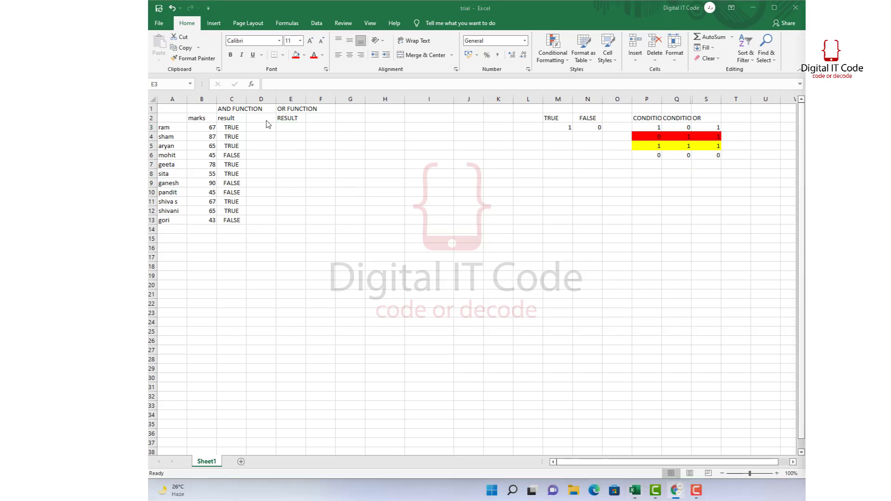
{"action": "left_click", "coordinate": [223, 124]}
{"action": "left_click", "coordinate": [224, 126]}
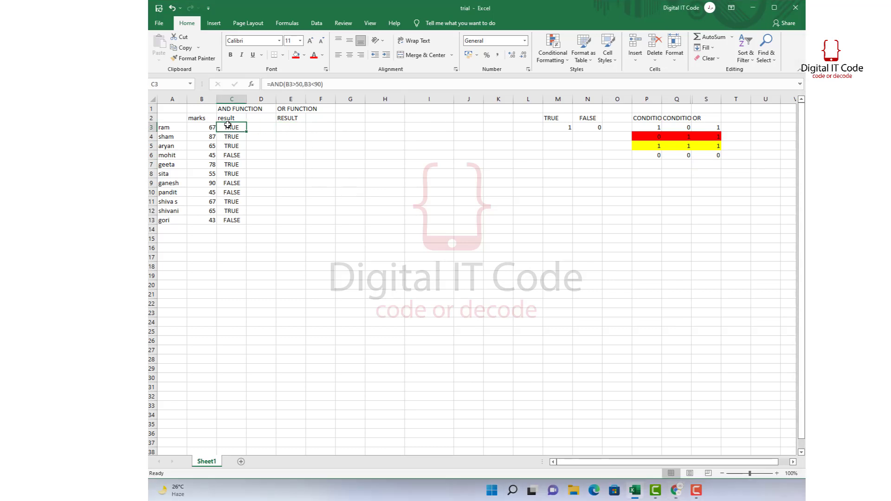
{"action": "left_click", "coordinate": [293, 126]}
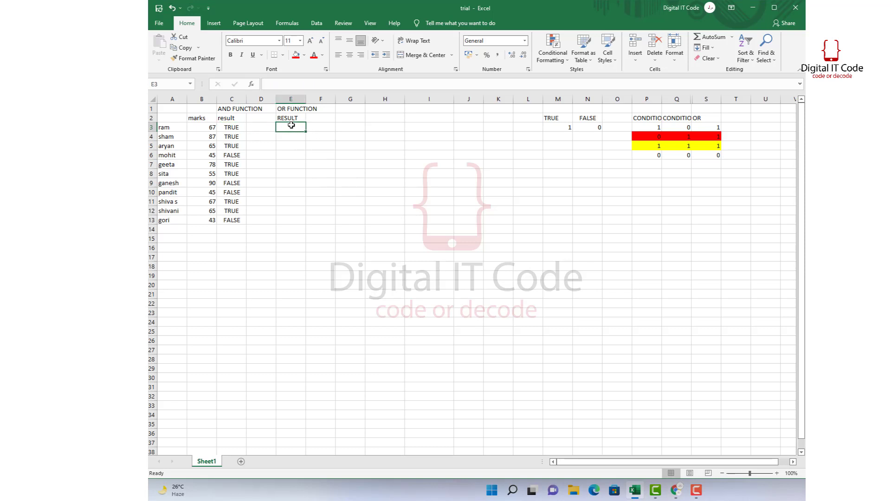
{"action": "left_click", "coordinate": [242, 128]}
{"action": "key", "text": "ctrl+c"}
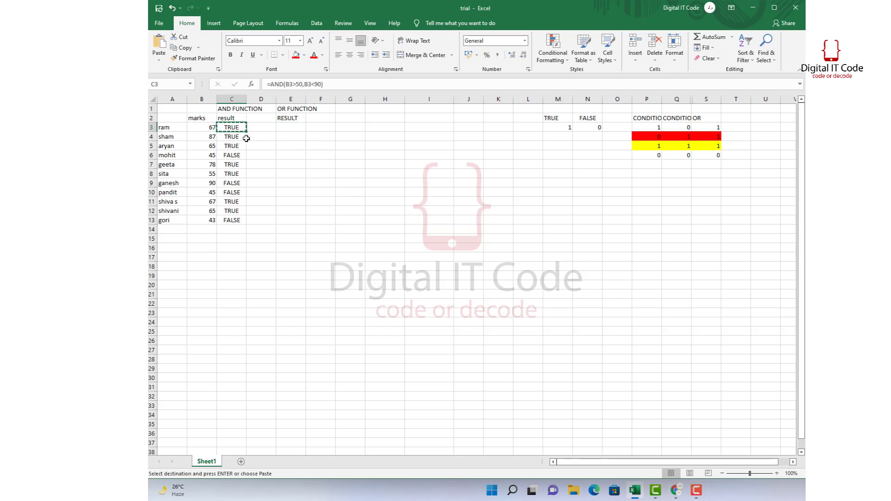
{"action": "left_click", "coordinate": [283, 129]}
{"action": "key", "text": "ctrl+v"}
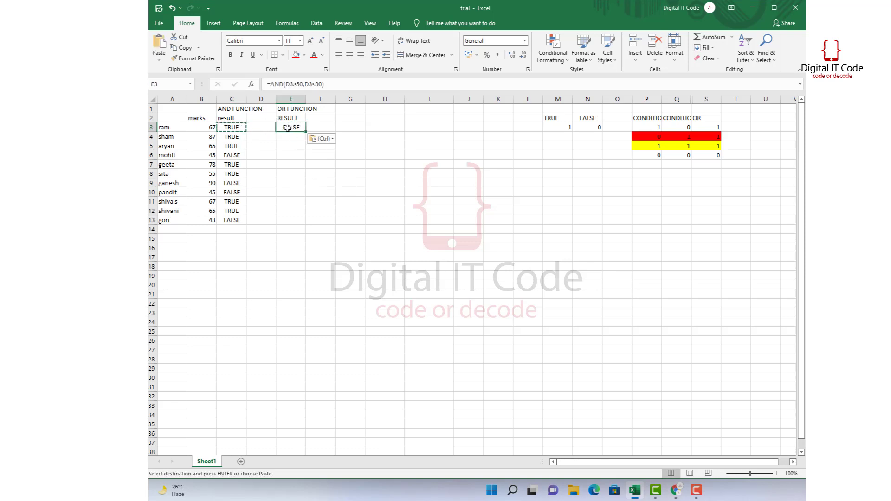
Step: Replace the AND function with OR in the formula in cell E3
{"action": "double_click", "coordinate": [288, 128]}
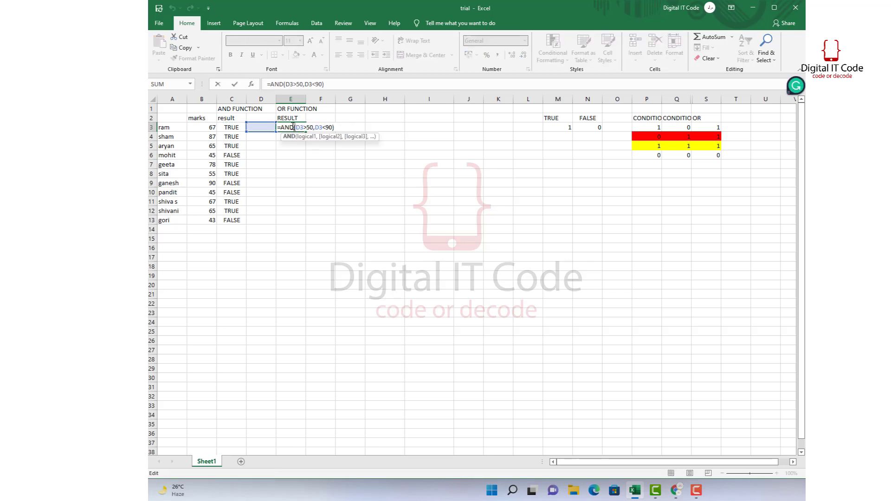
{"action": "key", "text": "Delete"}
{"action": "key", "text": "Delete"}
{"action": "key", "text": "BackSpace"}
{"action": "key", "text": "BackSpace"}
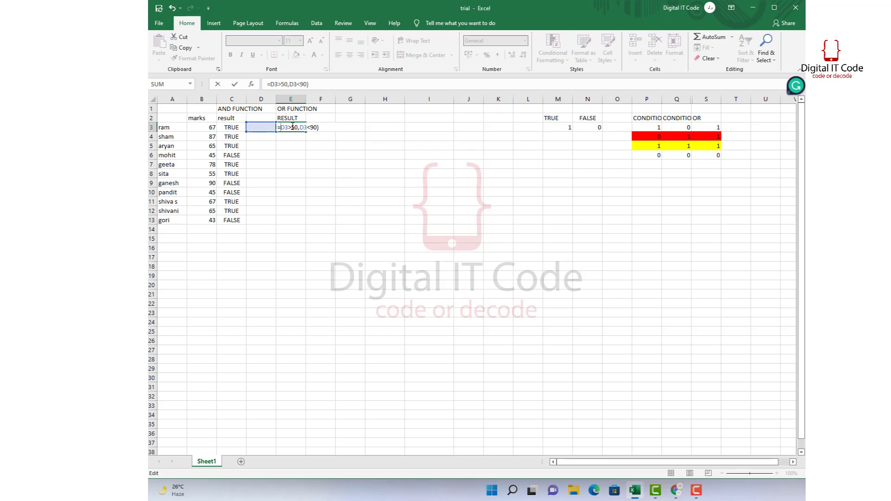
{"action": "type", "text": "OR"}
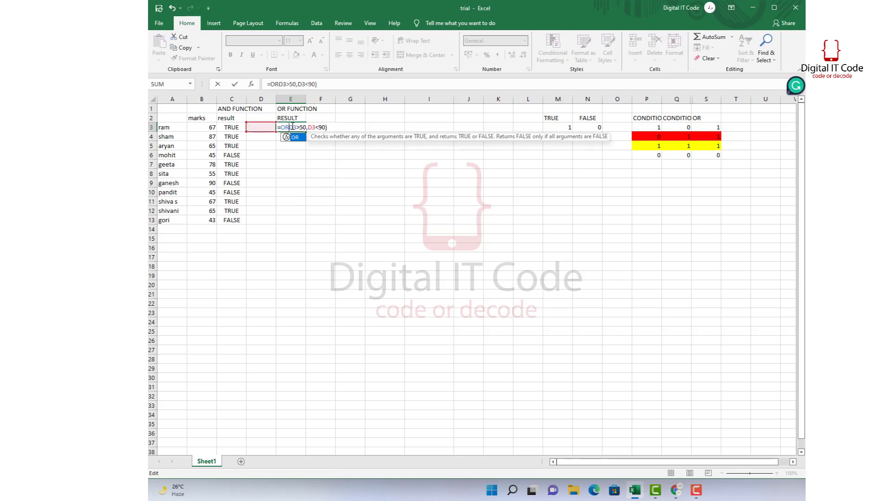
{"action": "type", "text": "("}
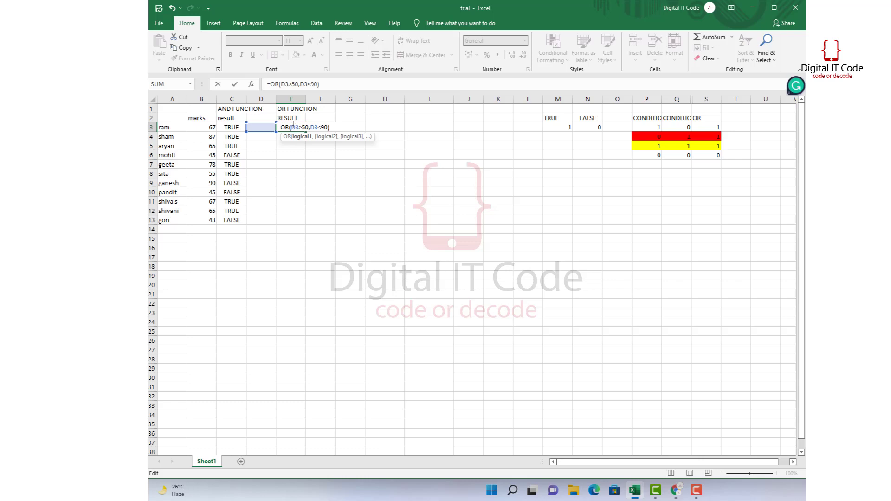
Step: Change the cell references in E3 to column B so the formula reads =OR(B53>50,B3<90)
{"action": "key", "text": "Delete"}
{"action": "type", "text": "B"}
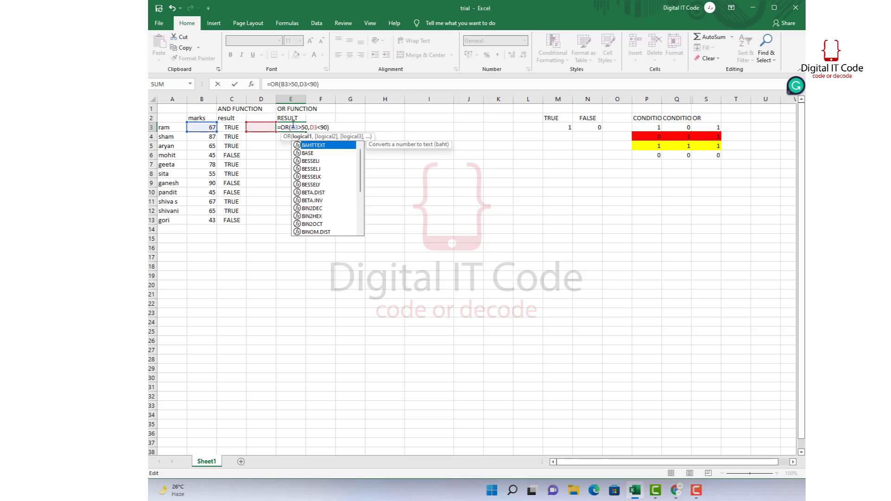
{"action": "key", "text": "Right"}
{"action": "key", "text": "BackSpace"}
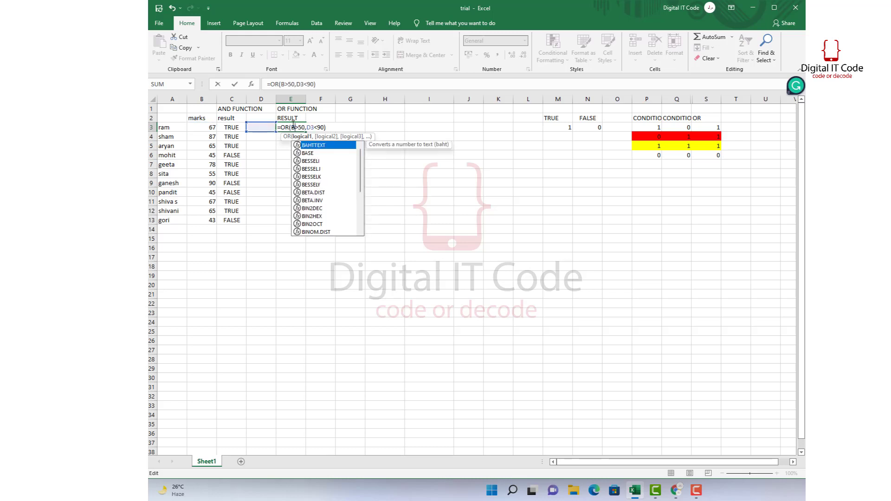
{"action": "type", "text": "5"}
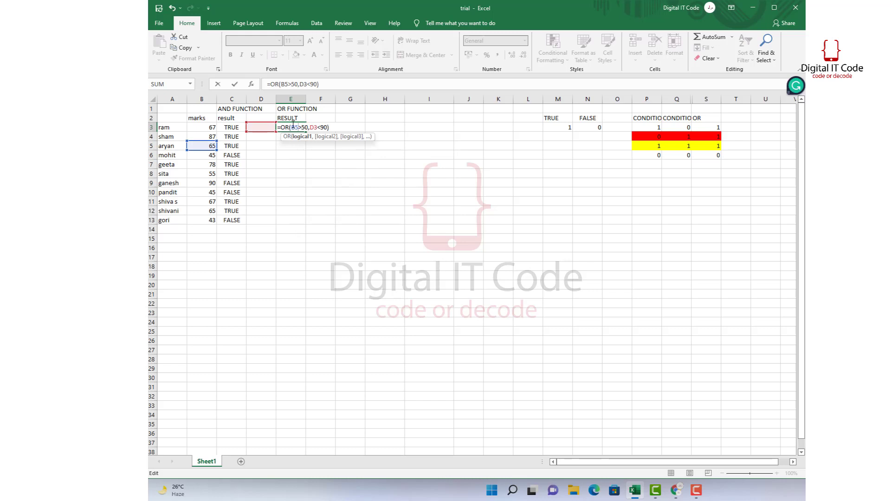
{"action": "key", "text": "Delete"}
{"action": "type", "text": "3>"}
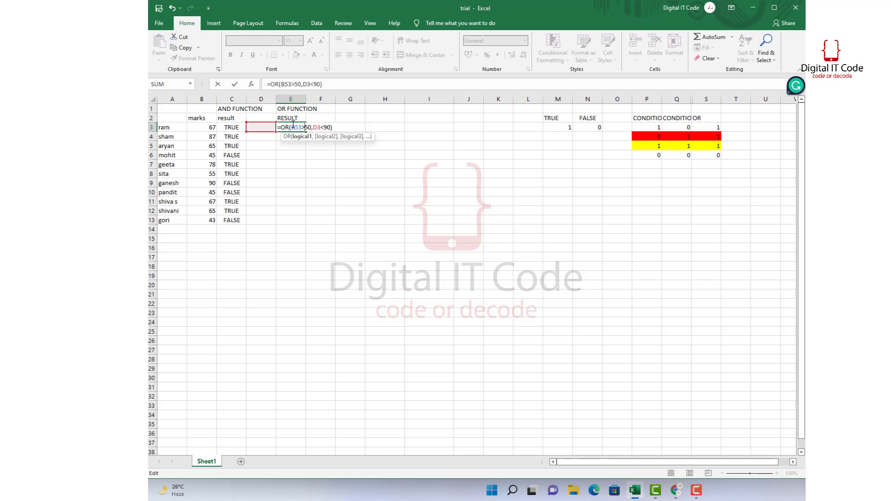
{"action": "key", "text": "Right"}
{"action": "key", "text": "Right"}
{"action": "key", "text": "Right"}
{"action": "key", "text": "Right"}
{"action": "key", "text": "BackSpace"}
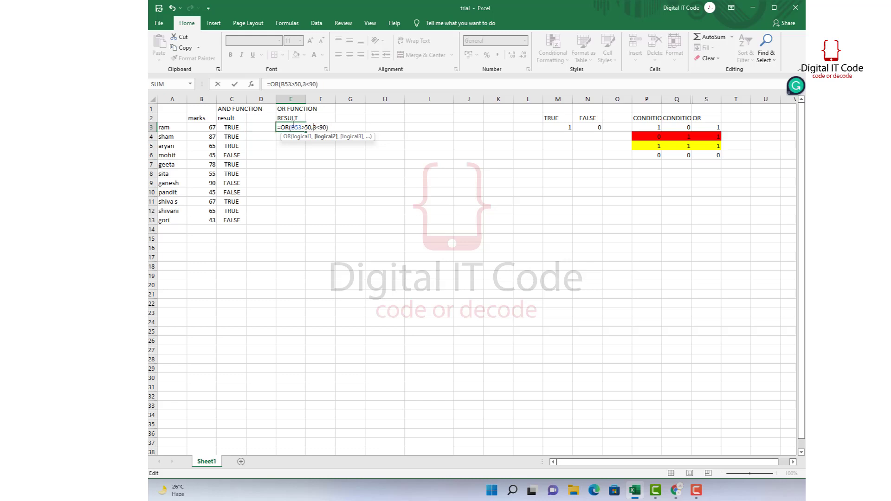
{"action": "type", "text": "B"}
{"action": "key", "text": "Return"}
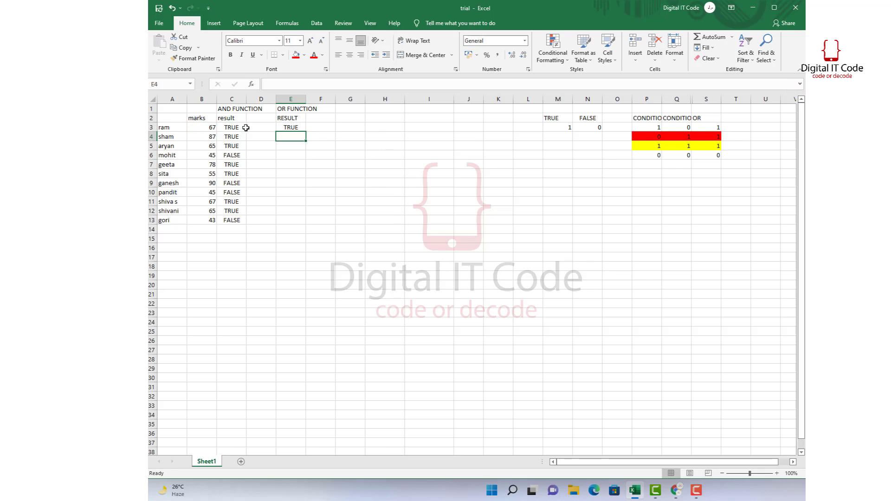
Step: Fill the OR formula from E3 down through E13 and select E9 to inspect its formula
{"action": "left_click", "coordinate": [288, 124]}
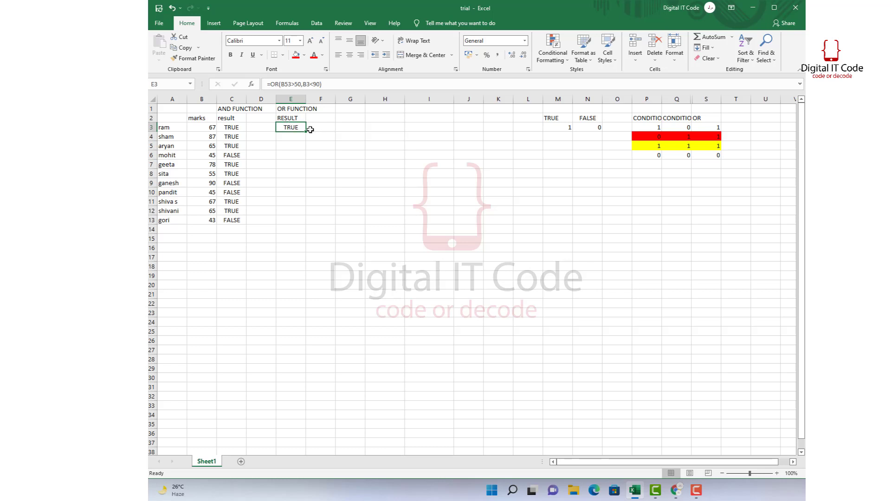
{"action": "left_click_drag", "start_coordinate": [310, 130], "coordinate": [306, 222]}
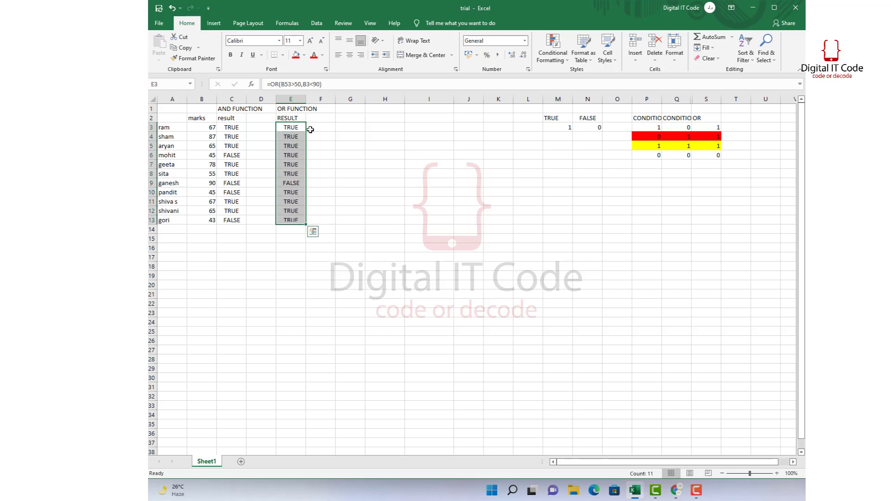
{"action": "left_click", "coordinate": [289, 183]}
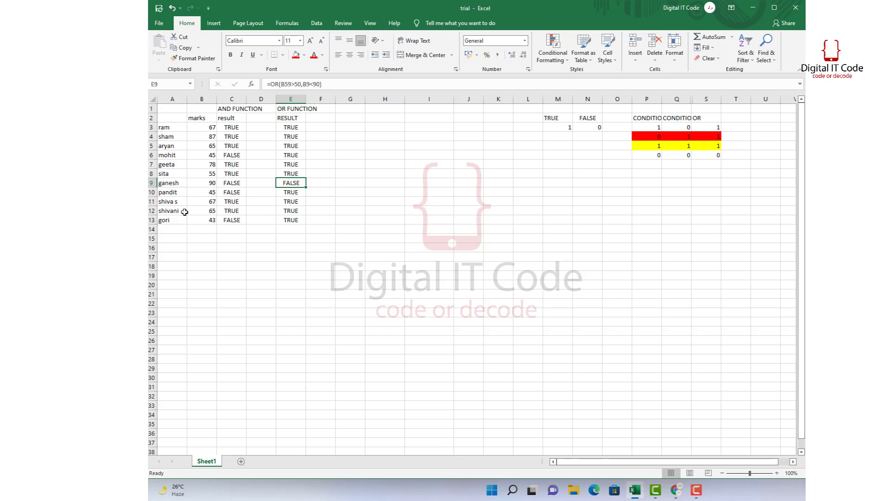
Step: Change the mark in B13 to 93 and select E13 to check its OR result
{"action": "left_click", "coordinate": [209, 220]}
{"action": "double_click", "coordinate": [212, 221]}
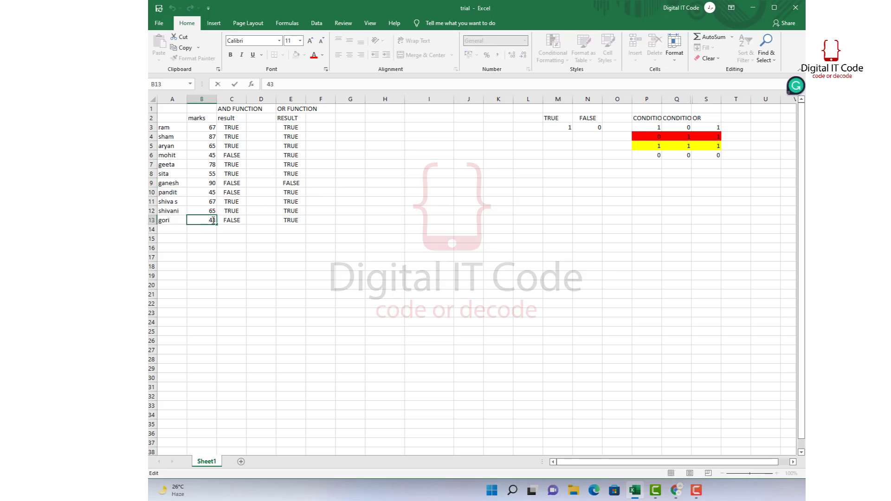
{"action": "key", "text": "Delete"}
{"action": "type", "text": "9"}
{"action": "left_click", "coordinate": [244, 249]}
{"action": "left_click", "coordinate": [292, 220]}
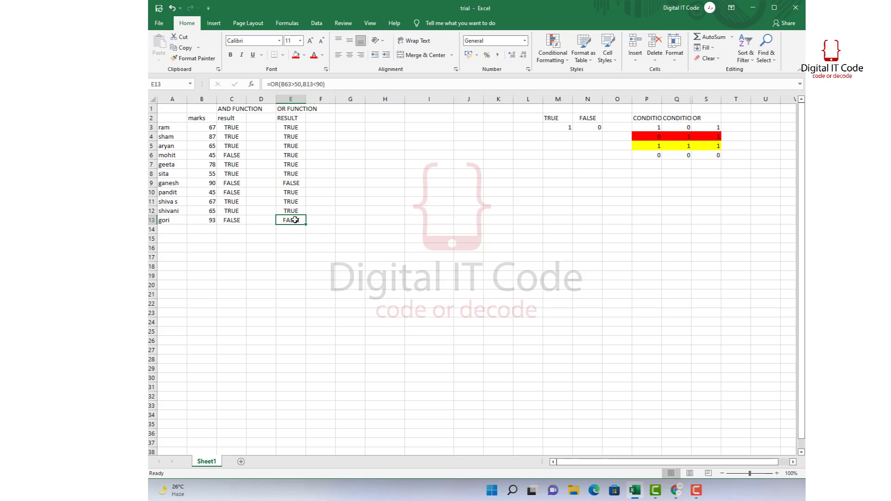
Step: Check the OR truth table's last row against the marks in B8 and B6 and the OR formulas in E12 and E6
{"action": "left_click", "coordinate": [709, 155]}
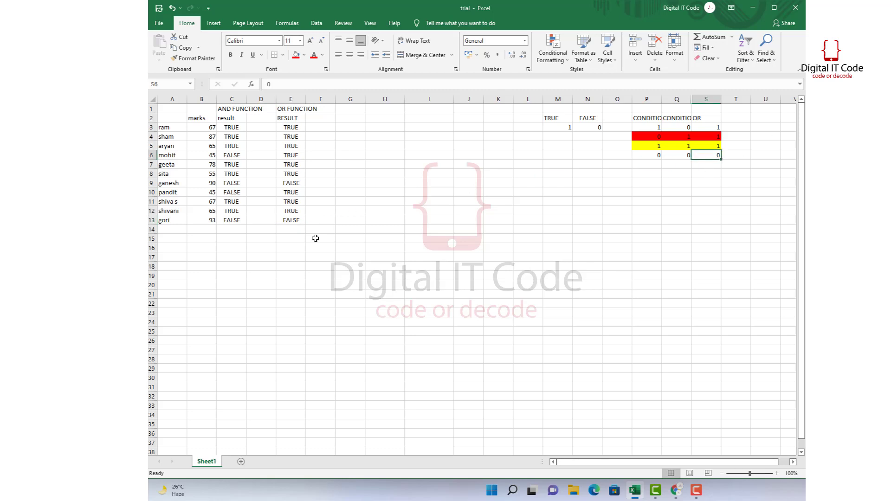
{"action": "left_click", "coordinate": [283, 207]}
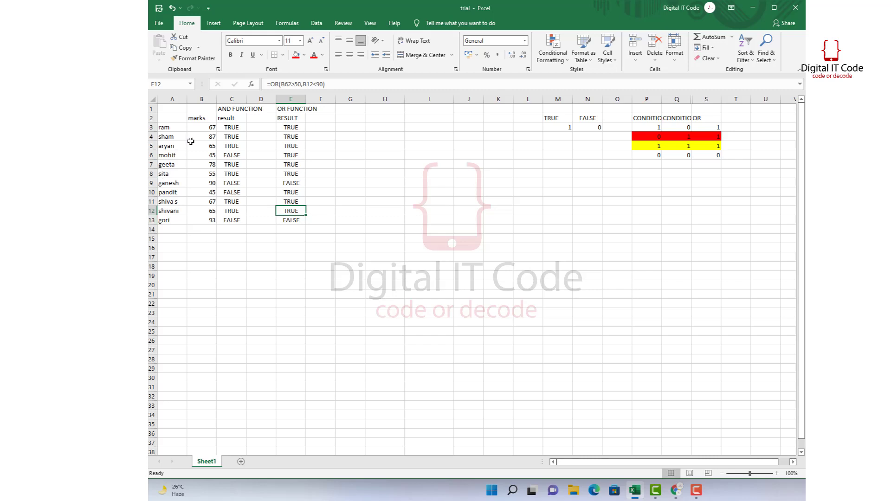
{"action": "left_click", "coordinate": [212, 170]}
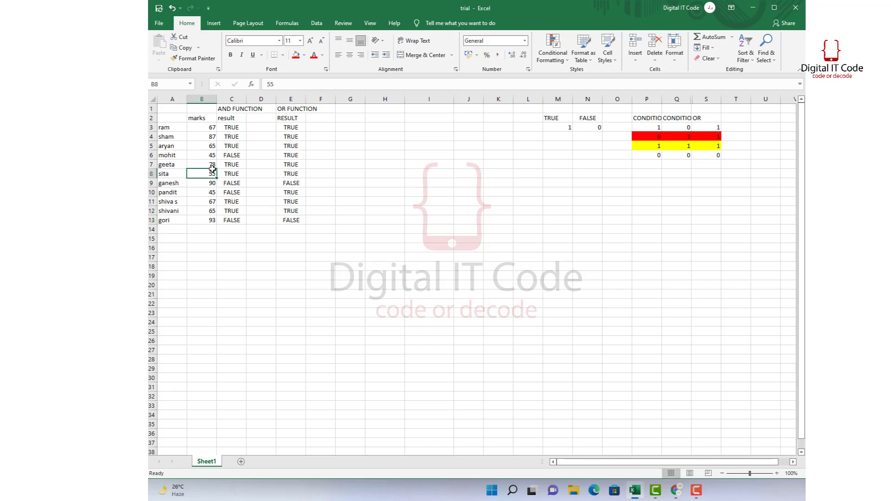
{"action": "left_click", "coordinate": [209, 155]}
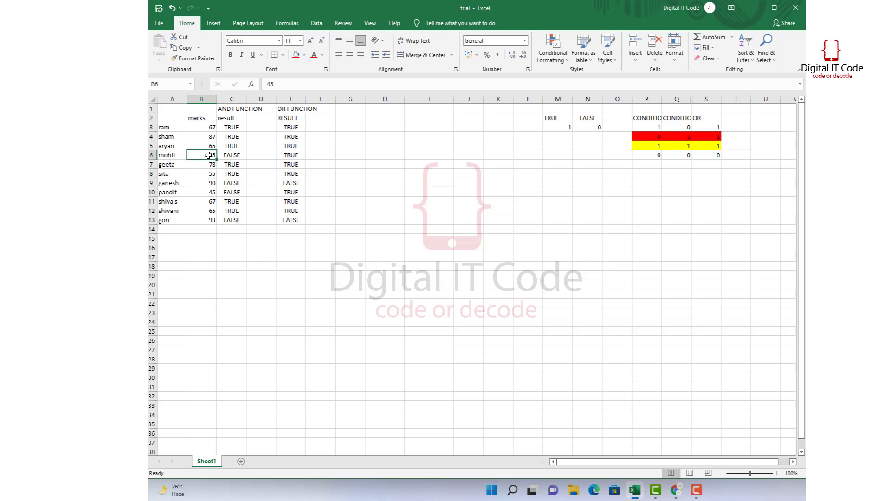
{"action": "left_click", "coordinate": [290, 156]}
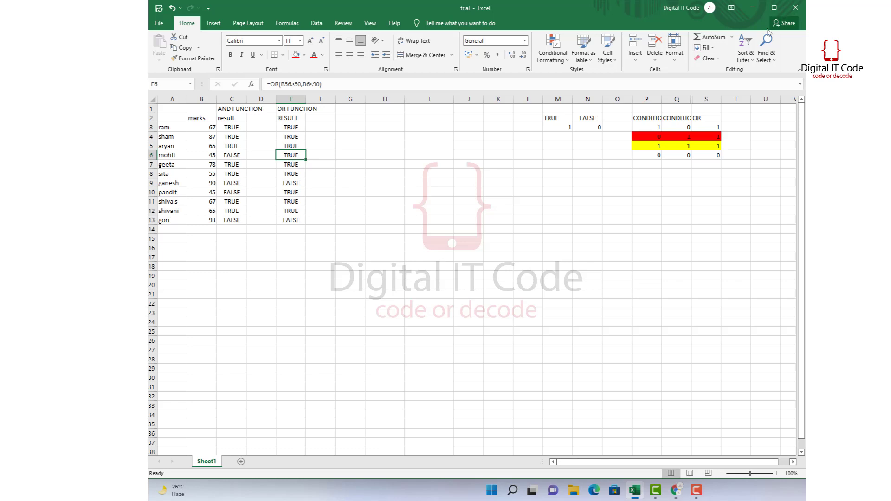
{"action": "key", "text": "alt+Tab"}
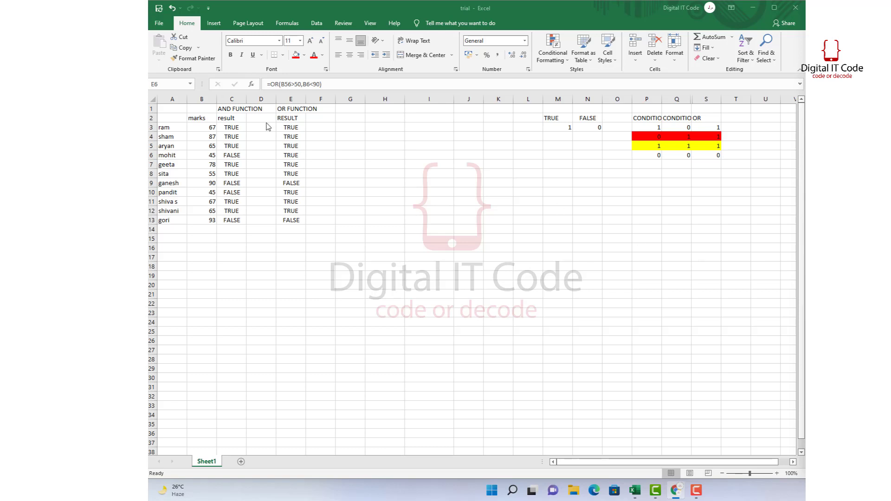
Step: Add the header NOT beside both result columns, in cells D2 and F2
{"action": "left_click", "coordinate": [253, 117]}
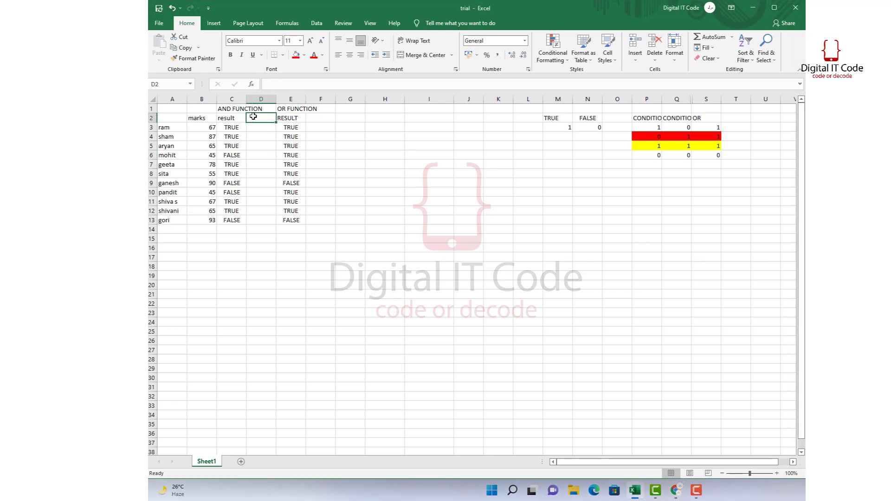
{"action": "type", "text": "NOT"}
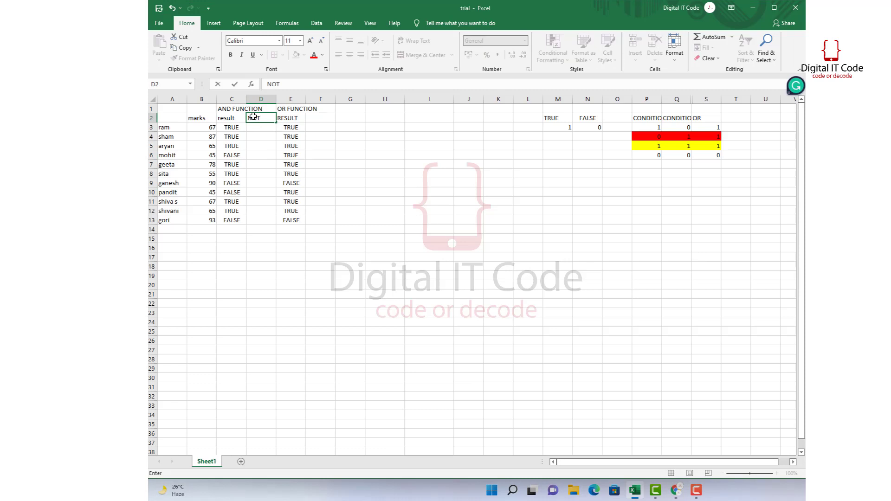
{"action": "key", "text": "Tab"}
{"action": "key", "text": "Tab"}
{"action": "type", "text": "NO"}
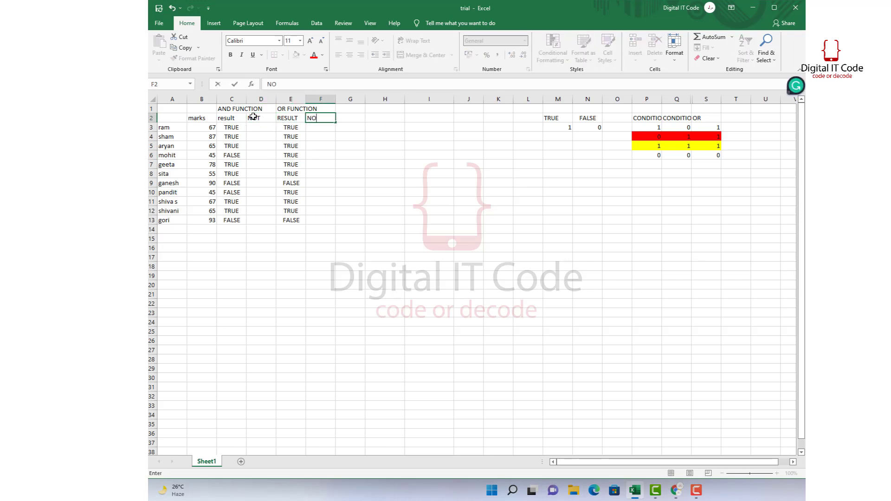
{"action": "type", "text": "T"}
{"action": "key", "text": "Down"}
{"action": "key", "text": "Left"}
{"action": "key", "text": "Left"}
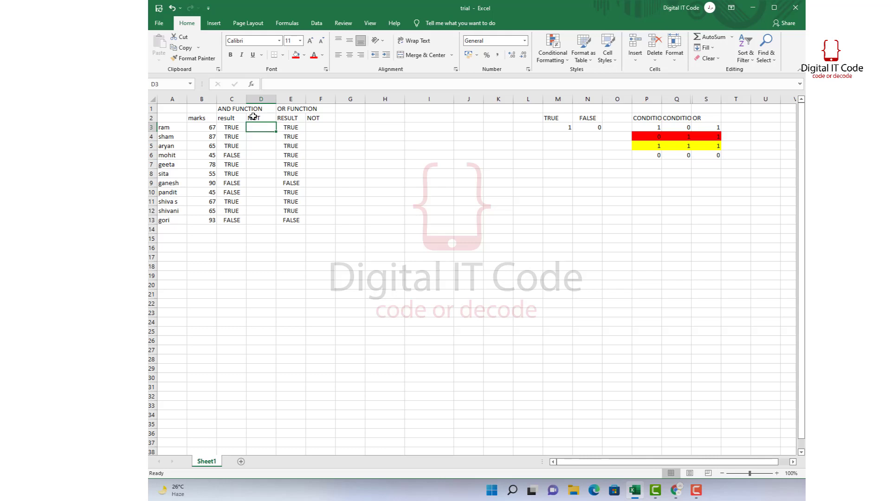
Step: Select the AND results in C3:C13 to review the values that NOT will invert
{"action": "type", "text": "A"}
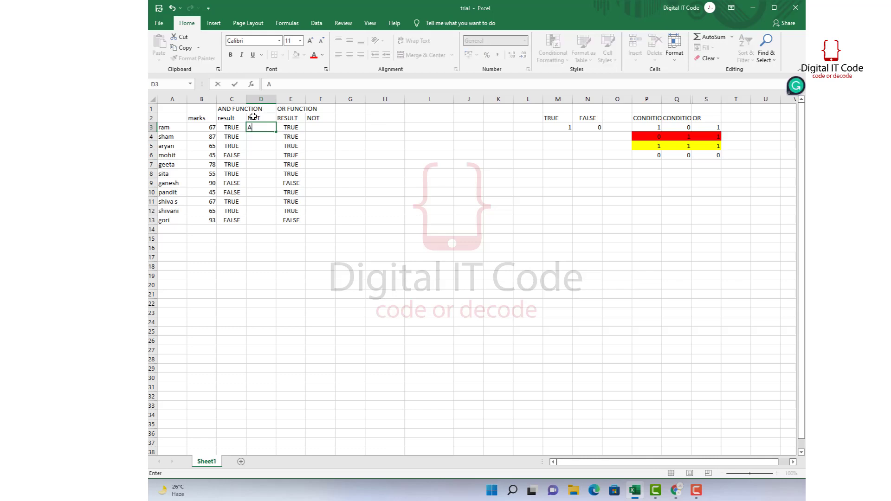
{"action": "key", "text": "BackSpace"}
{"action": "left_click", "coordinate": [232, 125]}
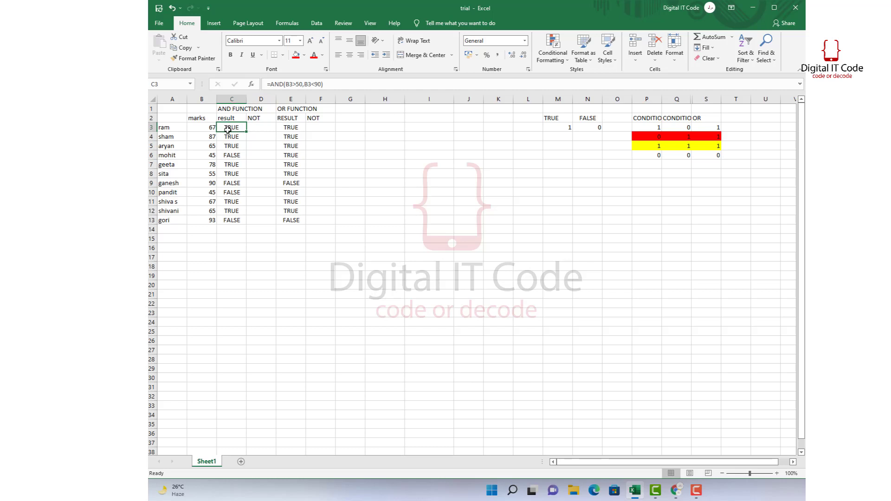
{"action": "key", "text": "shift+Down"}
{"action": "key", "text": "shift+Down"}
{"action": "key", "text": "shift+Down"}
{"action": "key", "text": "shift+Down"}
{"action": "key", "text": "shift+Down"}
{"action": "key", "text": "shift+Down"}
{"action": "key", "text": "shift+Down"}
{"action": "key", "text": "shift+Down"}
{"action": "key", "text": "shift+Down"}
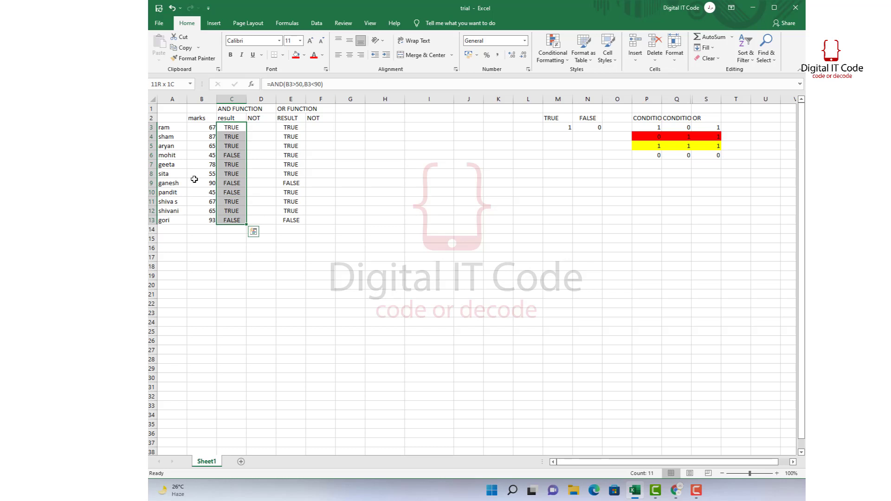
{"action": "left_click", "coordinate": [238, 120]}
Step: Copy the AND formula from C3 into cell D3 under the NOT header
{"action": "left_click", "coordinate": [237, 127]}
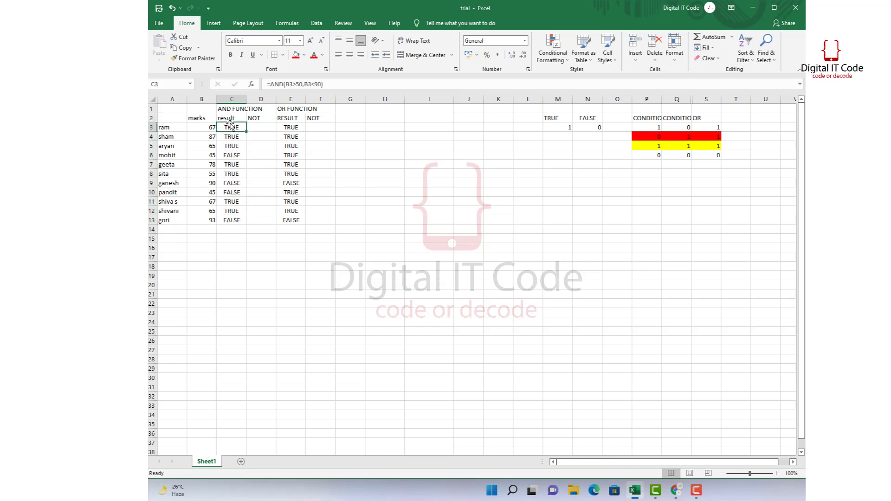
{"action": "key", "text": "ctrl+c"}
{"action": "left_click", "coordinate": [258, 136]}
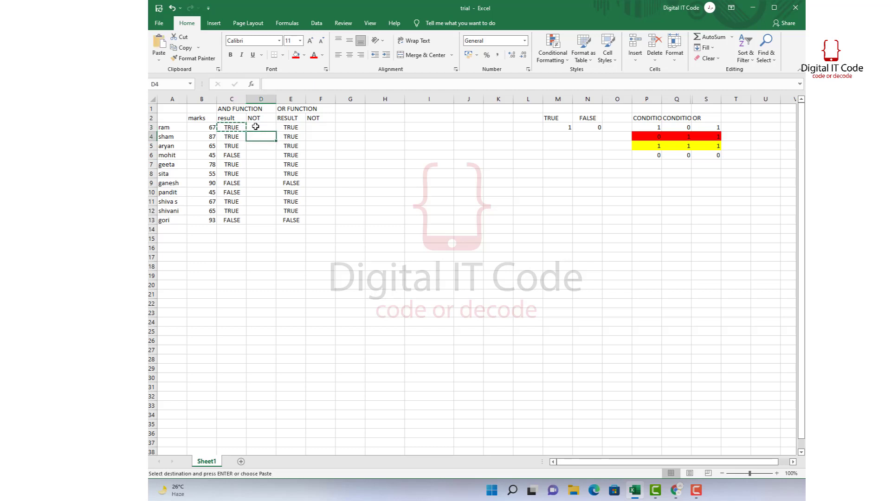
{"action": "left_click", "coordinate": [256, 126]}
{"action": "key", "text": "ctrl+v"}
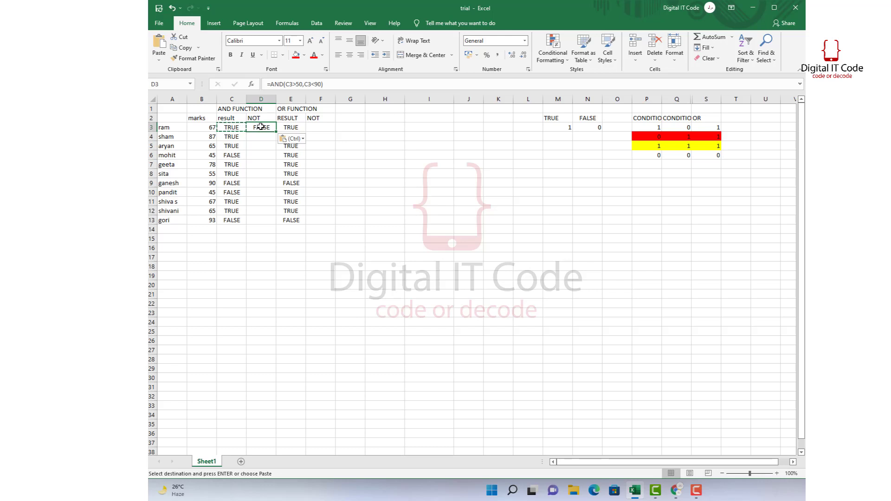
{"action": "key", "text": "Escape"}
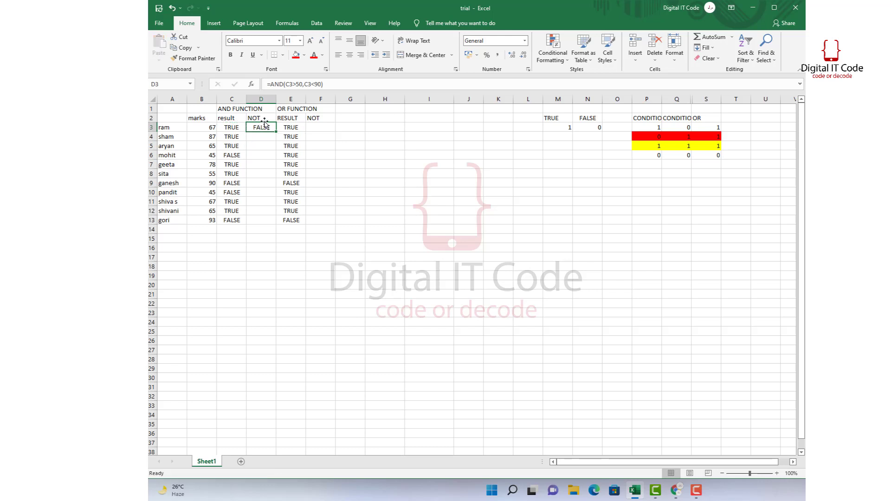
Step: Change both cell references in D3 to B3 so the formula reads =AND(B3>50,B3<90)
{"action": "left_click", "coordinate": [293, 84]}
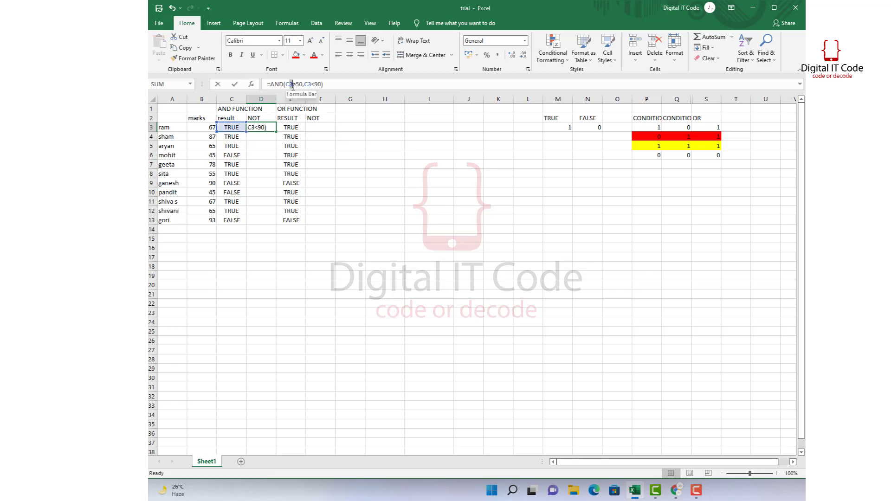
{"action": "key", "text": "BackSpace"}
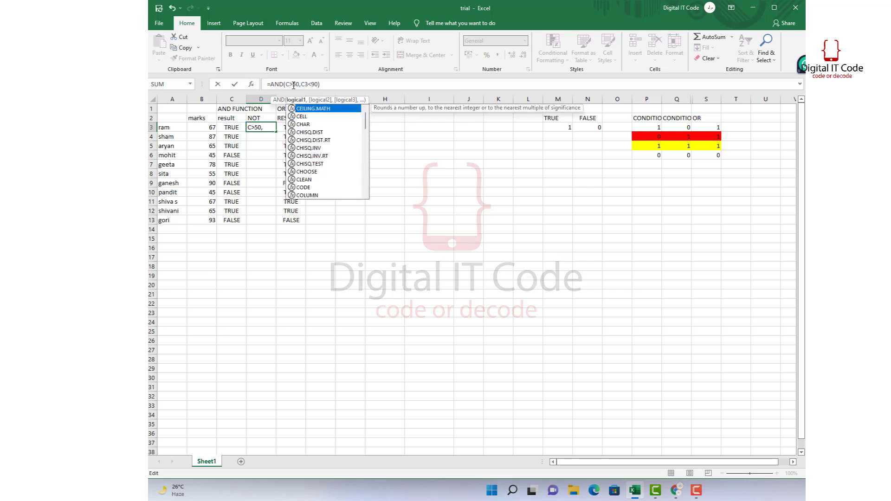
{"action": "key", "text": "BackSpace"}
{"action": "key", "text": "BackSpace"}
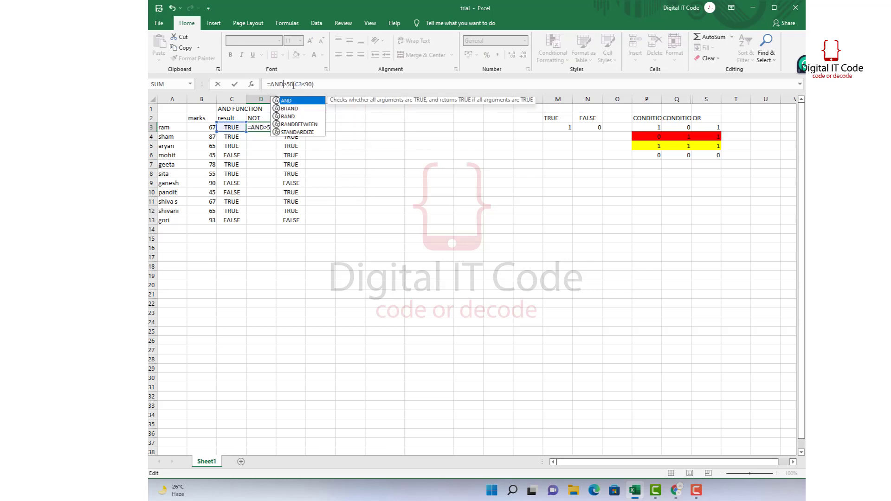
{"action": "type", "text": "(B3"}
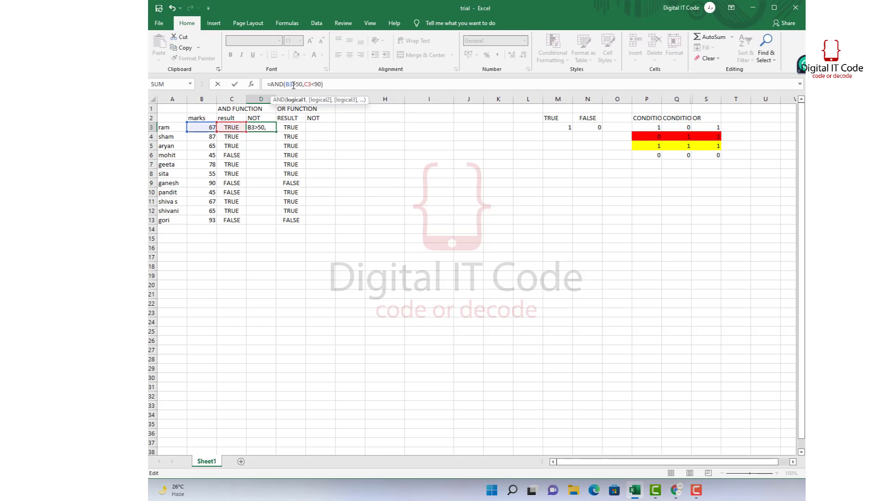
{"action": "key", "text": "Right"}
{"action": "key", "text": "Right"}
{"action": "key", "text": "Right"}
{"action": "key", "text": "Right"}
{"action": "key", "text": "BackSpace"}
{"action": "type", "text": "B"}
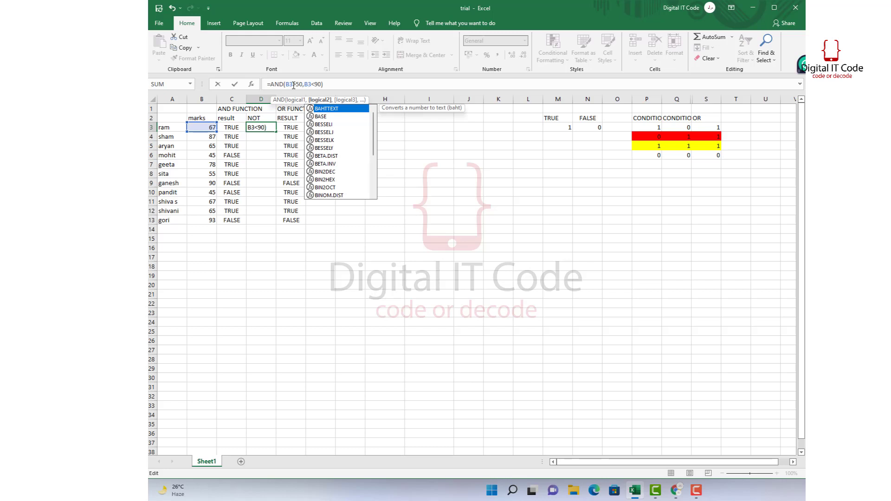
Step: Wrap the formula in D3 in a NOT function so it reads =NOT(AND(B3>50,B3<90))
{"action": "key", "text": "Left"}
{"action": "key", "text": "Left"}
{"action": "key", "text": "Left"}
{"action": "key", "text": "Left"}
{"action": "key", "text": "Left"}
{"action": "key", "text": "Left"}
{"action": "key", "text": "Left"}
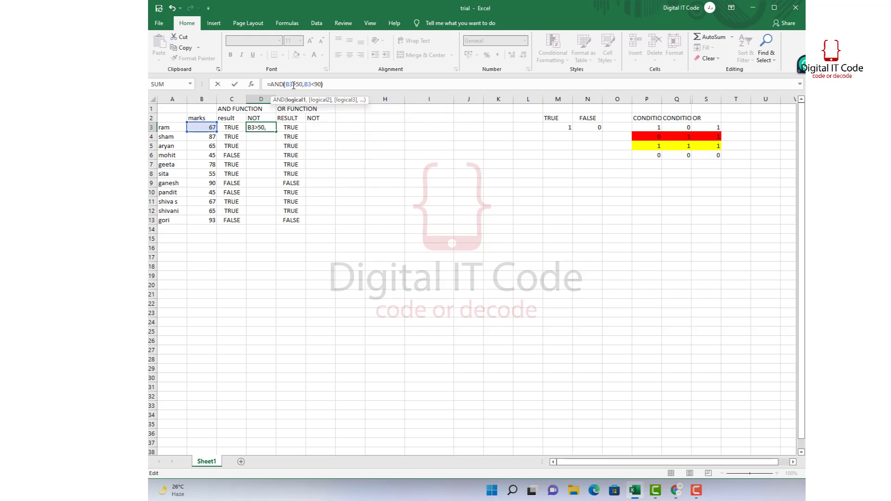
{"action": "key", "text": "Left"}
{"action": "key", "text": "Left"}
{"action": "key", "text": "Left"}
{"action": "key", "text": "Left"}
{"action": "key", "text": "Left"}
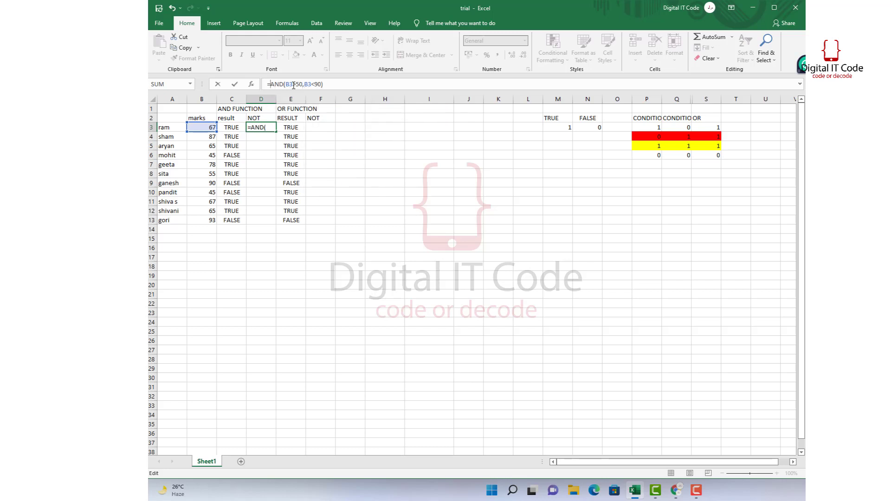
{"action": "type", "text": "NP"}
{"action": "key", "text": "BackSpace"}
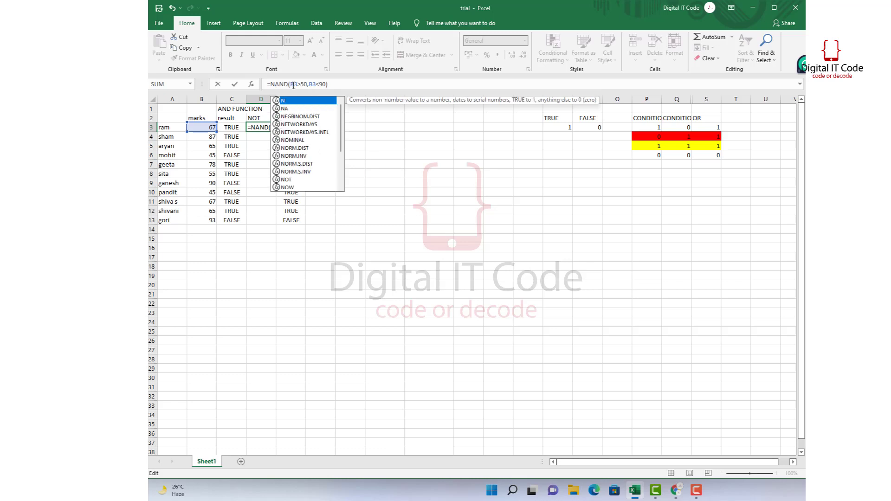
{"action": "type", "text": "OT("}
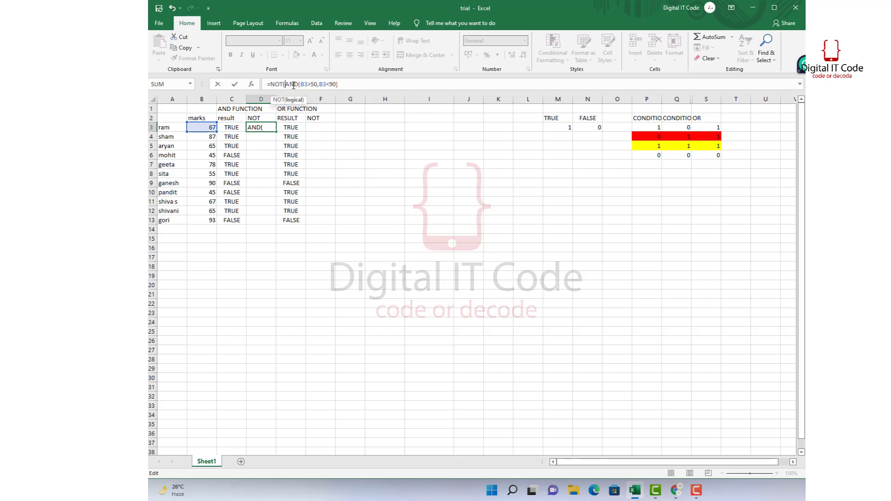
{"action": "key", "text": "Right"}
{"action": "key", "text": "Right"}
{"action": "key", "text": "Right"}
{"action": "key", "text": "Right"}
{"action": "key", "text": "Right"}
{"action": "key", "text": "Right"}
{"action": "key", "text": "Right"}
{"action": "key", "text": "Right"}
{"action": "key", "text": "Right"}
{"action": "key", "text": "Right"}
{"action": "key", "text": "Right"}
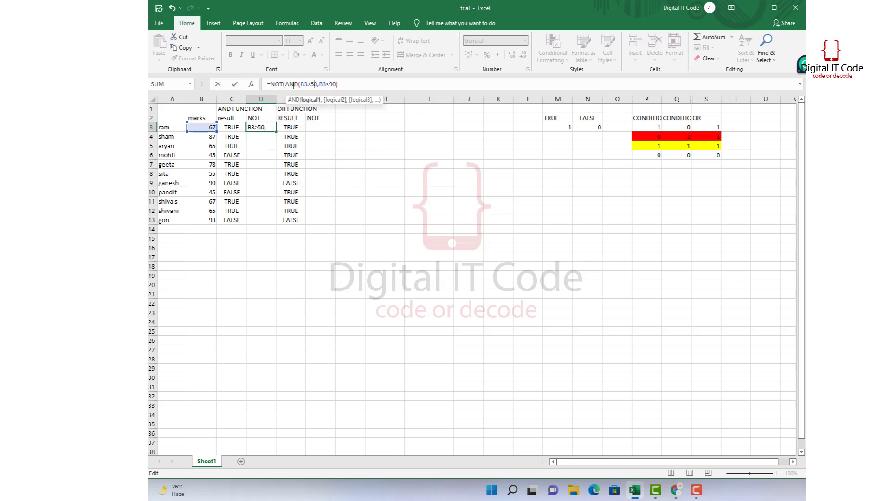
{"action": "key", "text": "Right"}
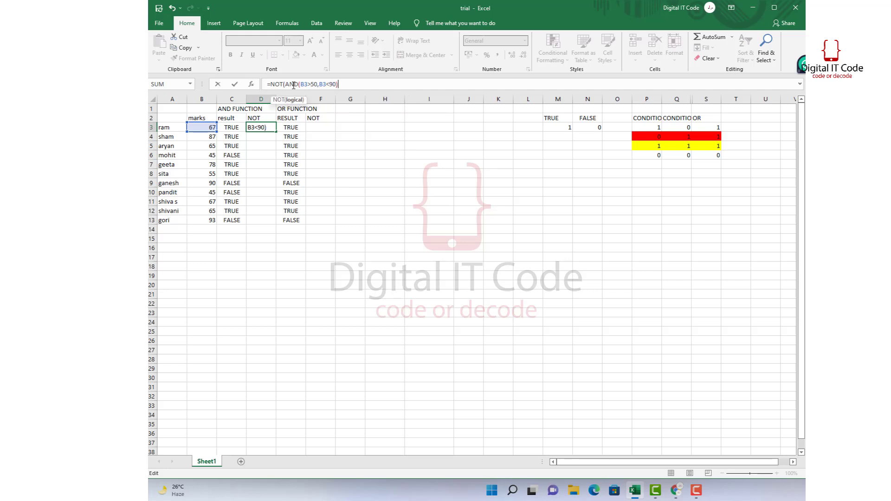
{"action": "type", "text": ")"}
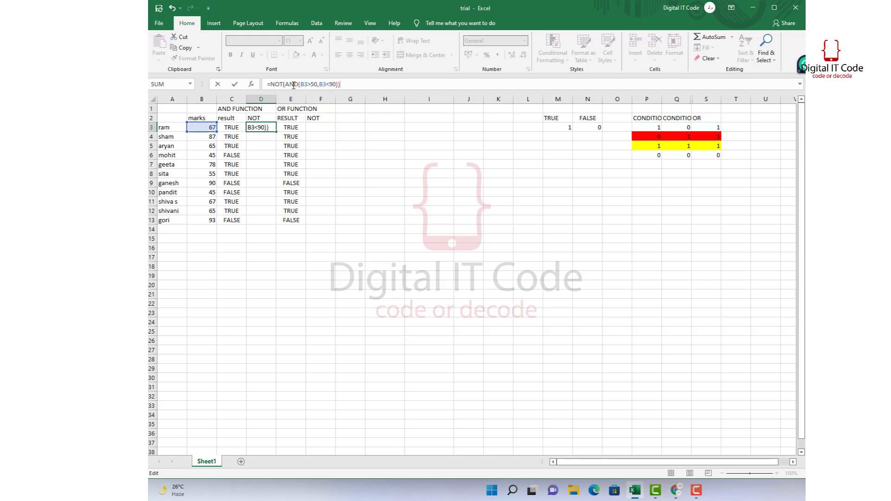
{"action": "key", "text": "BackSpace"}
{"action": "type", "text": ")"}
{"action": "key", "text": "Return"}
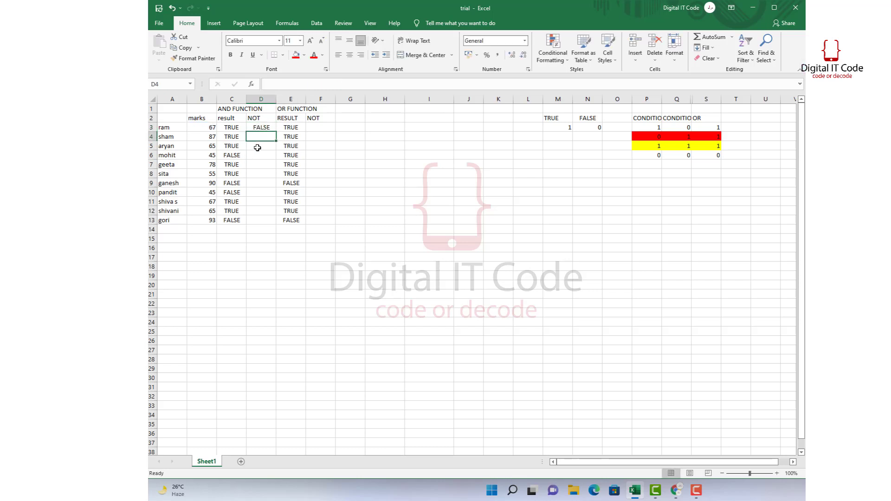
Step: Fill the NOT formula from D3 down through D13
{"action": "left_click", "coordinate": [272, 128]}
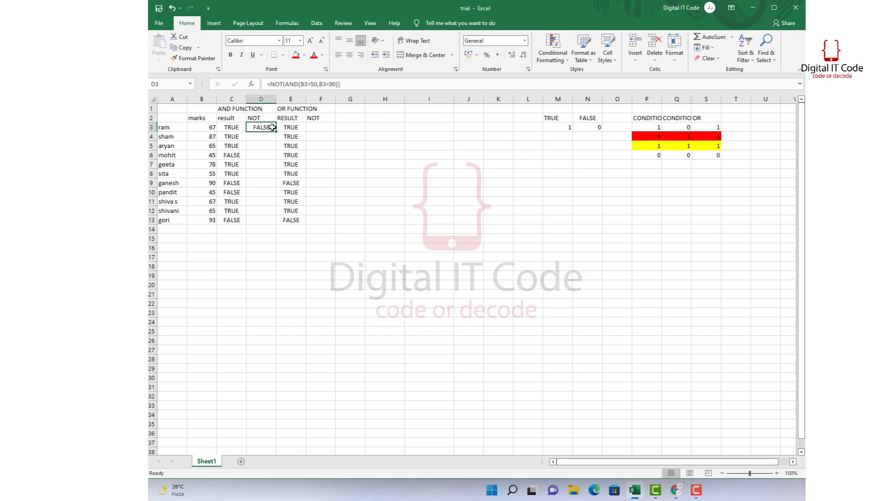
{"action": "key", "text": "shift+Down"}
{"action": "key", "text": "shift+Down"}
{"action": "key", "text": "shift+Down"}
{"action": "key", "text": "shift+Down"}
{"action": "key", "text": "shift+Down"}
{"action": "key", "text": "shift+Down"}
{"action": "key", "text": "shift+Down"}
{"action": "key", "text": "shift+Down"}
{"action": "key", "text": "shift+Down"}
{"action": "key", "text": "shift+Down"}
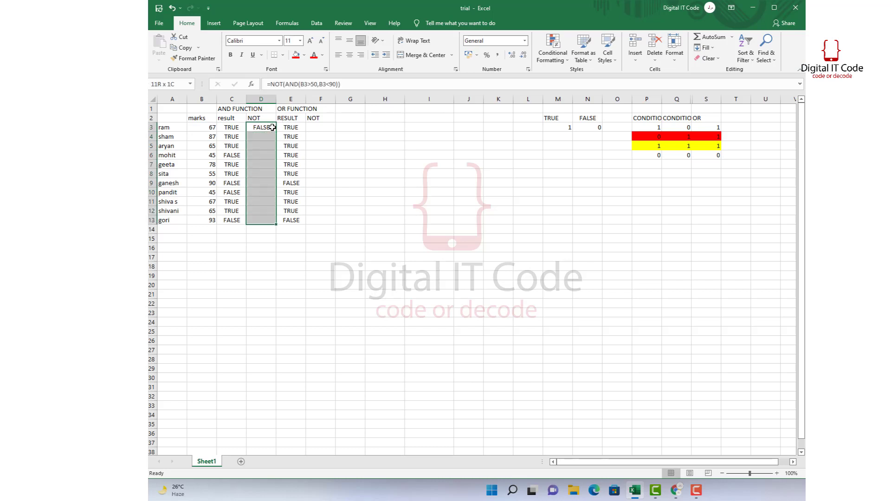
{"action": "key", "text": "ctrl+d"}
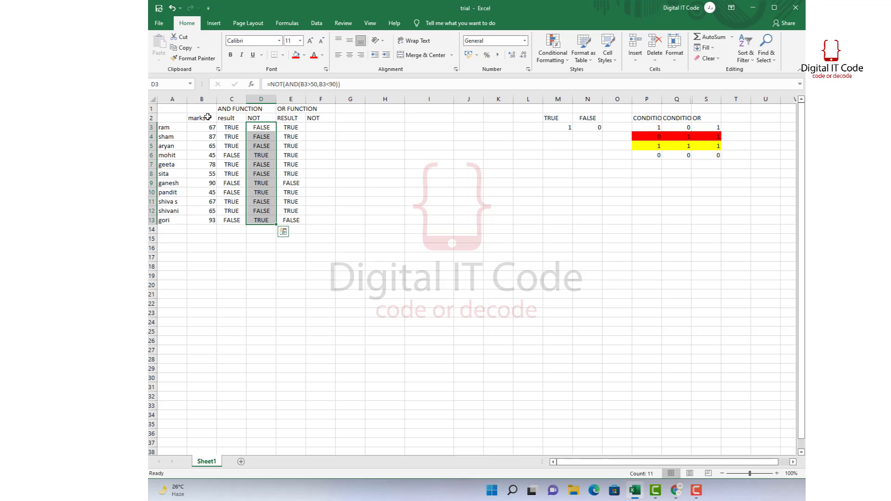
Step: Select C2:D13 to compare the AND results with their NOT values
{"action": "left_click", "coordinate": [235, 116]}
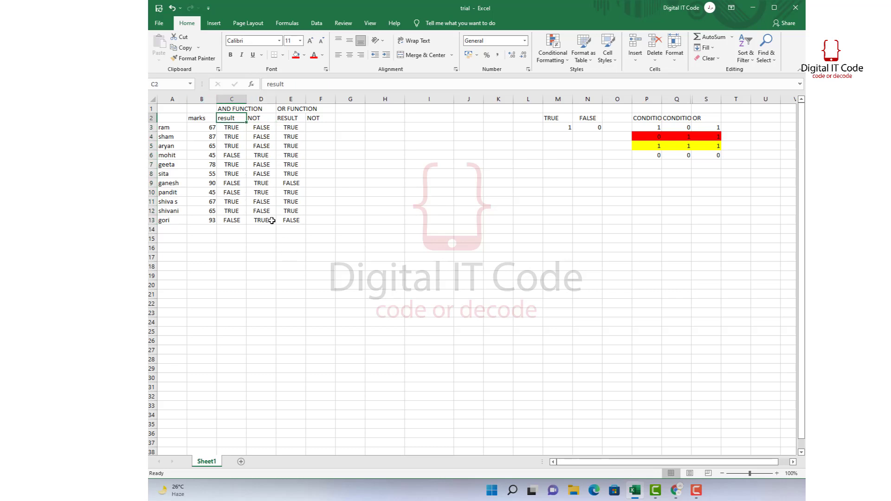
{"action": "left_click", "coordinate": [260, 228]}
{"action": "left_click", "coordinate": [230, 119]}
{"action": "left_click", "coordinate": [269, 220], "text": "shift"}
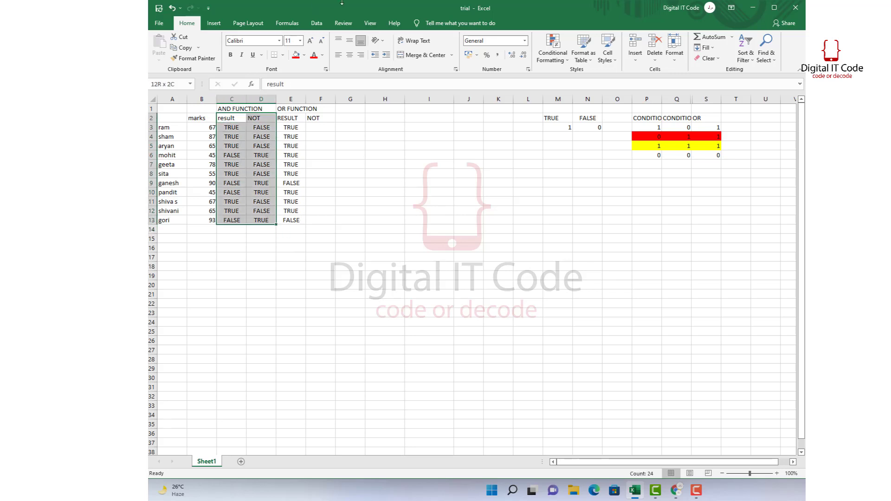
Step: Fill the AND result and NOT columns, C2:D13, with the standard green colour
{"action": "left_click", "coordinate": [305, 55]}
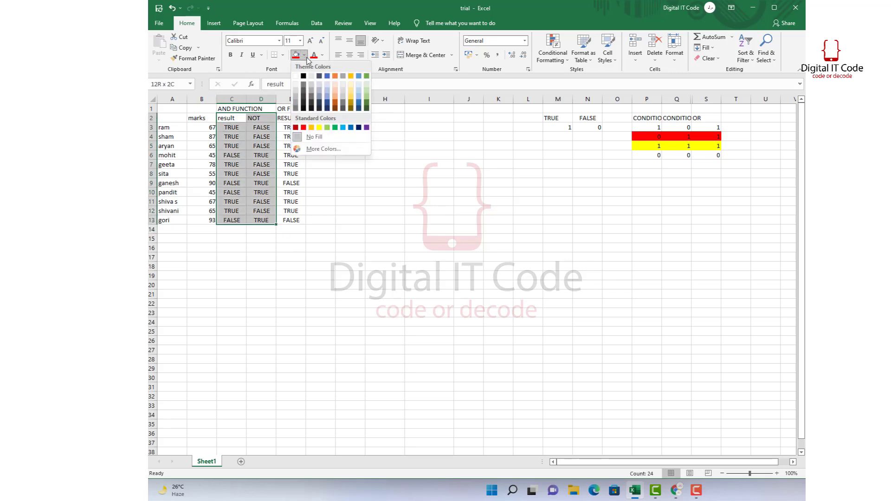
{"action": "left_click", "coordinate": [335, 127]}
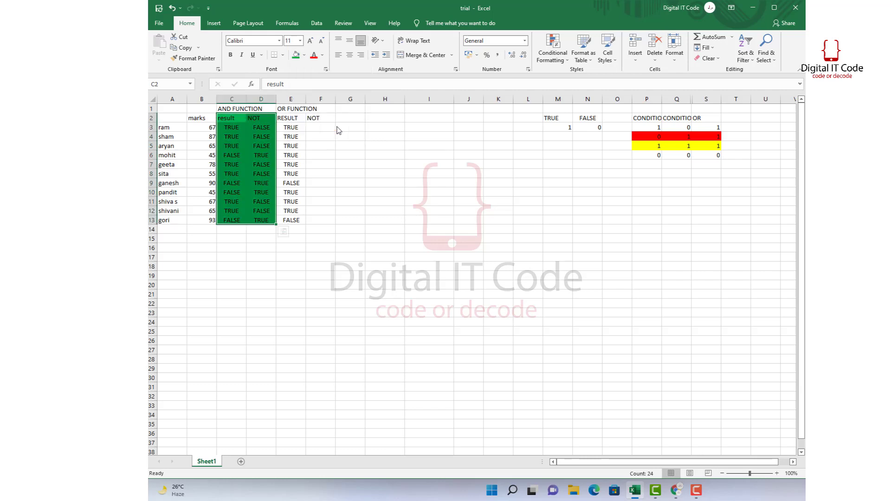
{"action": "left_click", "coordinate": [331, 191]}
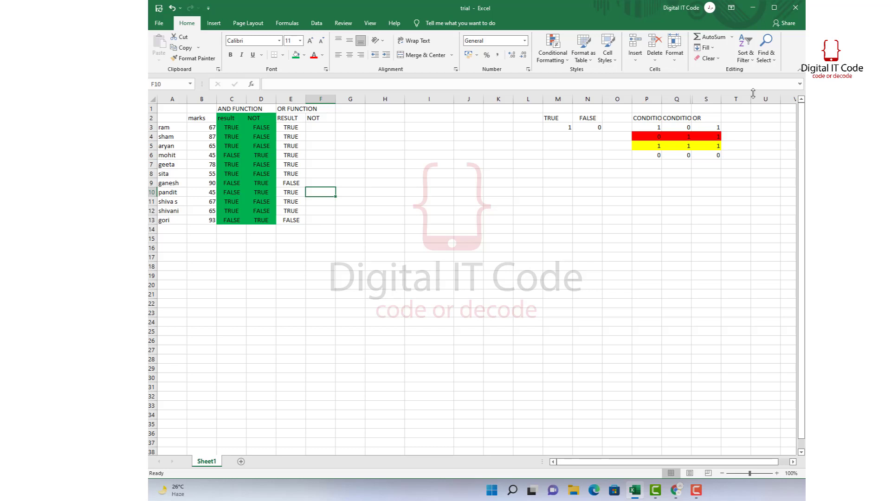
Step: Copy the expression OR(B53>50,B3<90) from E3's formula, without the equals sign, into F3
{"action": "left_click", "coordinate": [292, 126]}
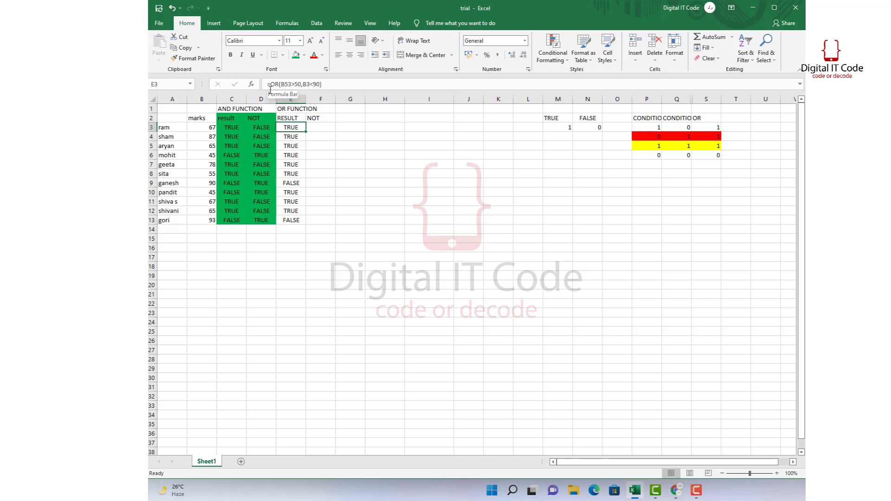
{"action": "left_click_drag", "start_coordinate": [270, 85], "coordinate": [323, 84]}
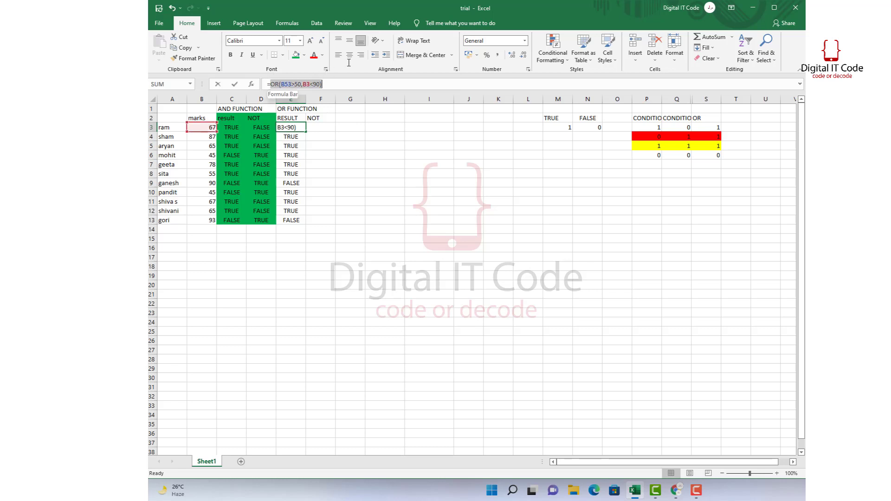
{"action": "key", "text": "ctrl+c"}
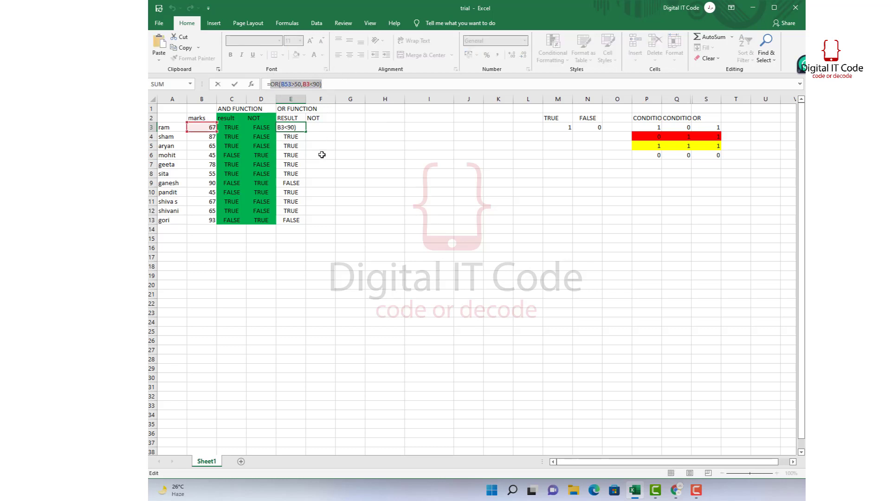
{"action": "left_click", "coordinate": [317, 124]}
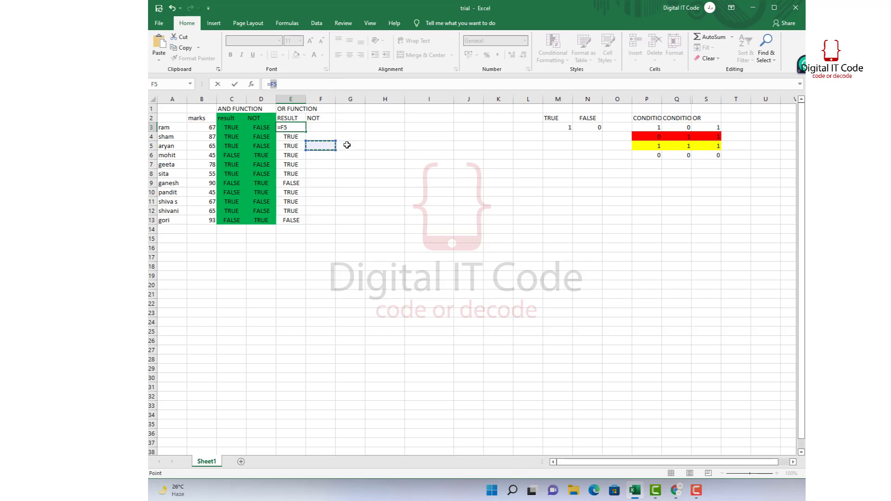
{"action": "key", "text": "Escape"}
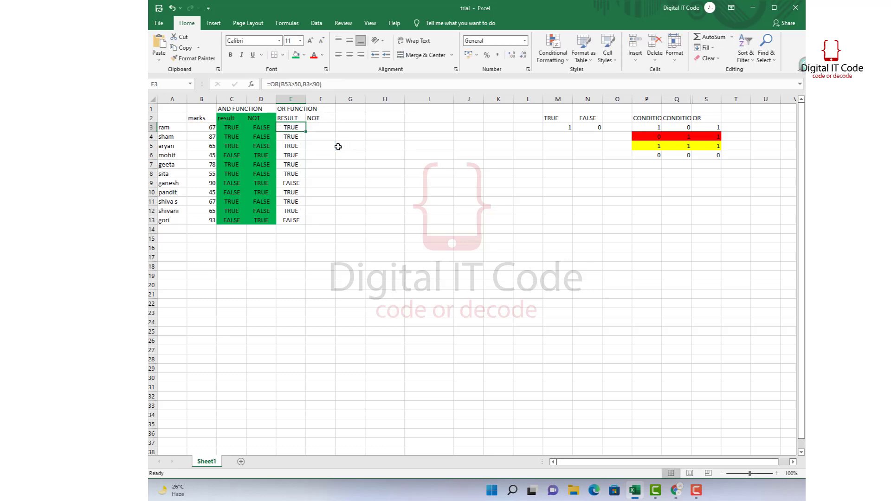
{"action": "left_click", "coordinate": [319, 127]}
{"action": "key", "text": "ctrl+v"}
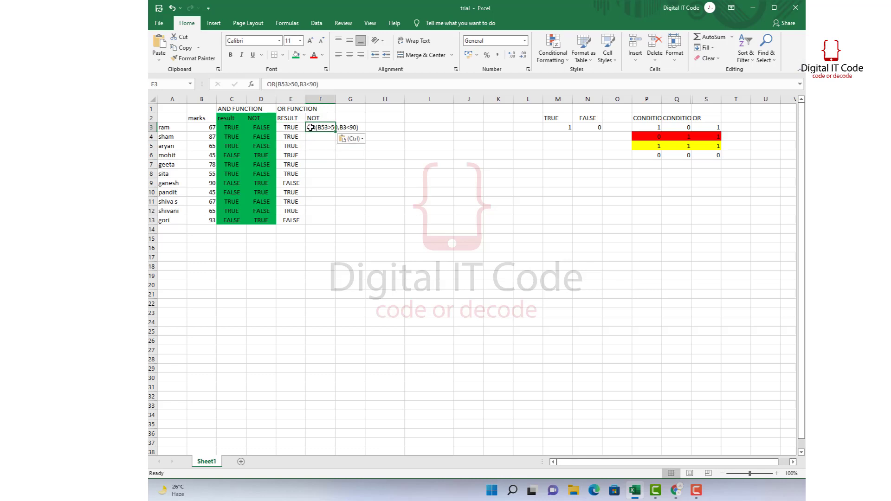
Step: Turn the text in F3 into a formula wrapped in NOT, reading =NOT(OR(B53>50,B3<90))
{"action": "double_click", "coordinate": [310, 128]}
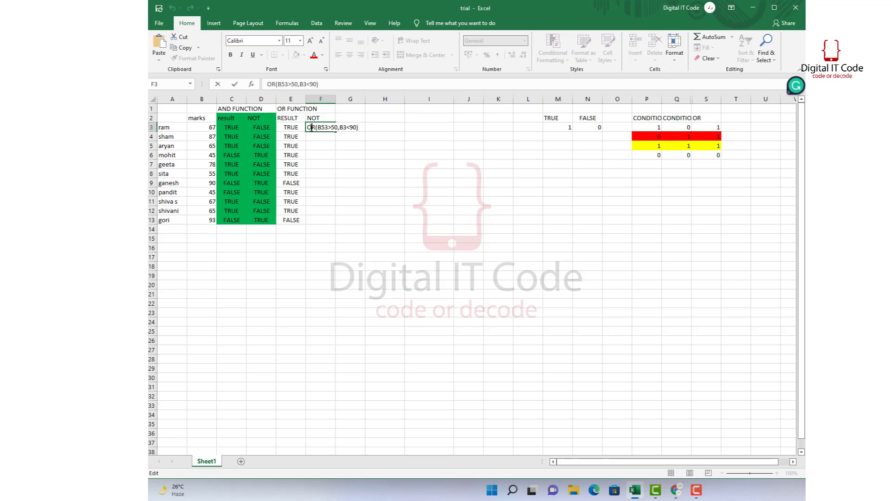
{"action": "type", "text": "="}
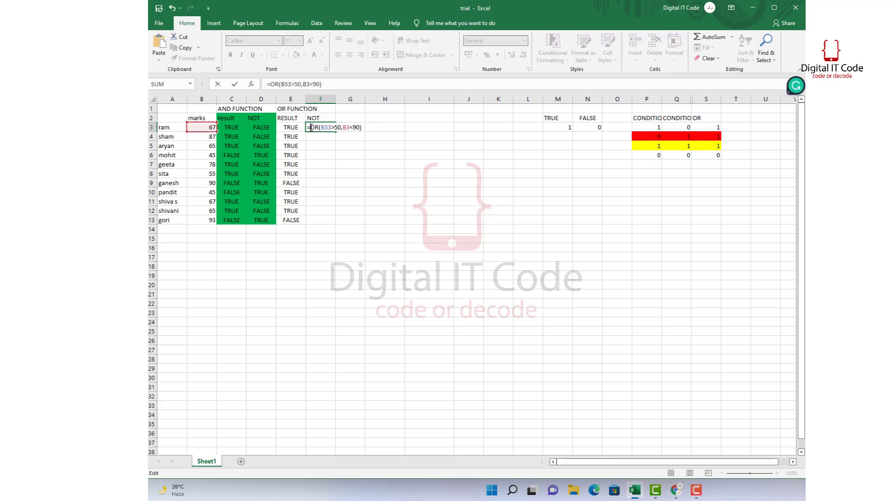
{"action": "type", "text": "not"}
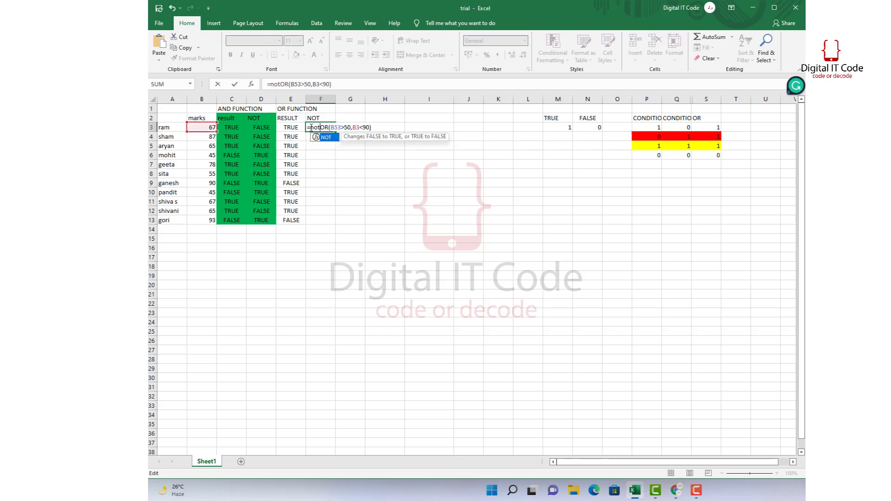
{"action": "type", "text": "("}
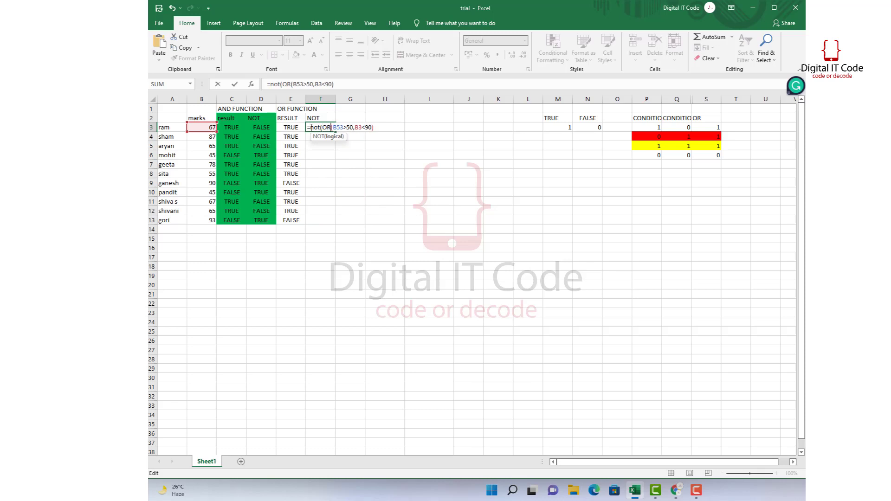
{"action": "key", "text": "Right"}
{"action": "key", "text": "Right"}
{"action": "key", "text": "Right"}
{"action": "key", "text": "Right"}
{"action": "key", "text": "Right"}
{"action": "key", "text": "Right"}
{"action": "key", "text": "Right"}
{"action": "key", "text": "Right"}
{"action": "key", "text": "Right"}
{"action": "key", "text": "Right"}
{"action": "key", "text": "Right"}
{"action": "key", "text": "Right"}
{"action": "key", "text": "Right"}
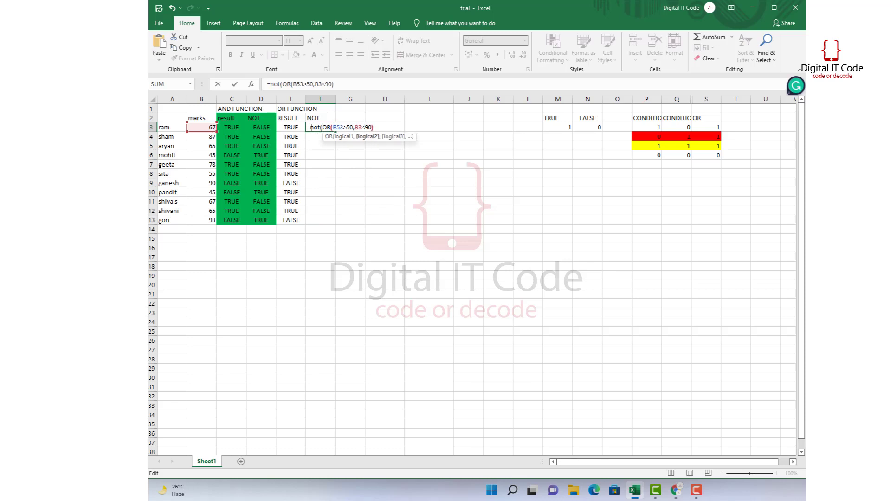
{"action": "key", "text": "Right"}
{"action": "type", "text": ")"}
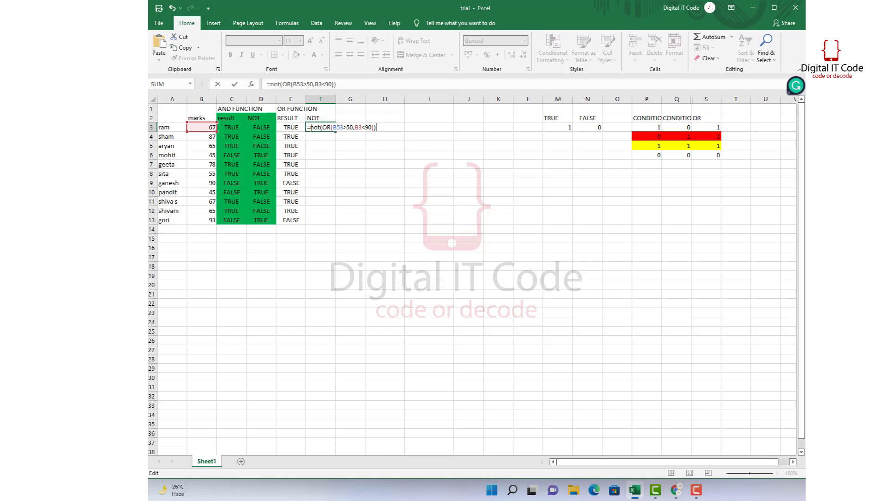
{"action": "key", "text": "Return"}
Step: Fill the NOT formula from F3 down through F13
{"action": "left_click", "coordinate": [311, 128]}
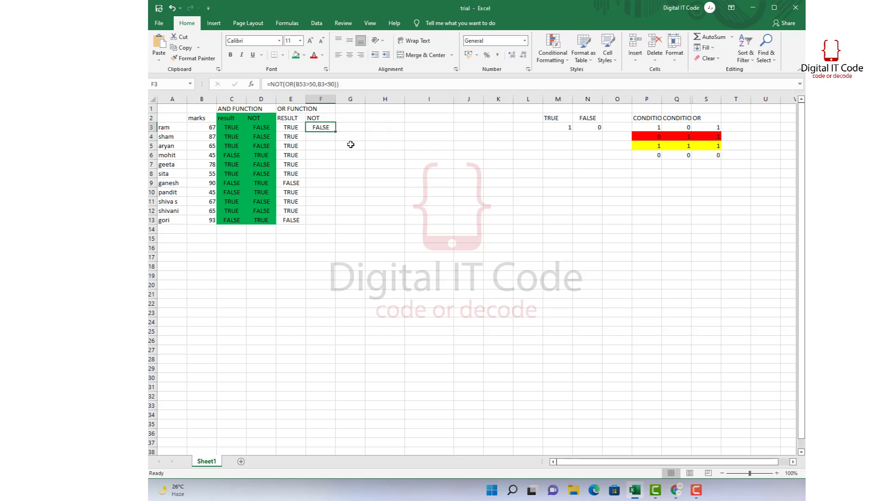
{"action": "left_click_drag", "start_coordinate": [336, 132], "coordinate": [339, 229]}
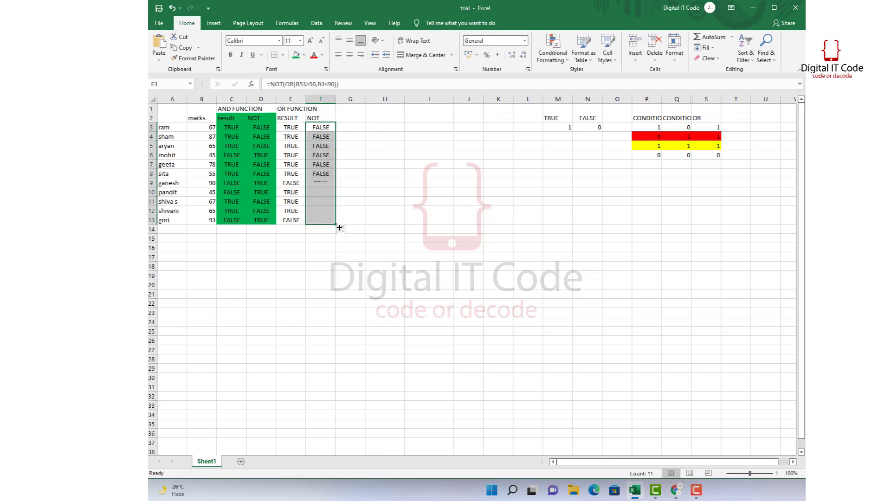
Step: Fill the OR result and NOT columns, E2:F13, with a grey theme colour
{"action": "left_click", "coordinate": [285, 128]}
{"action": "left_click", "coordinate": [288, 117]}
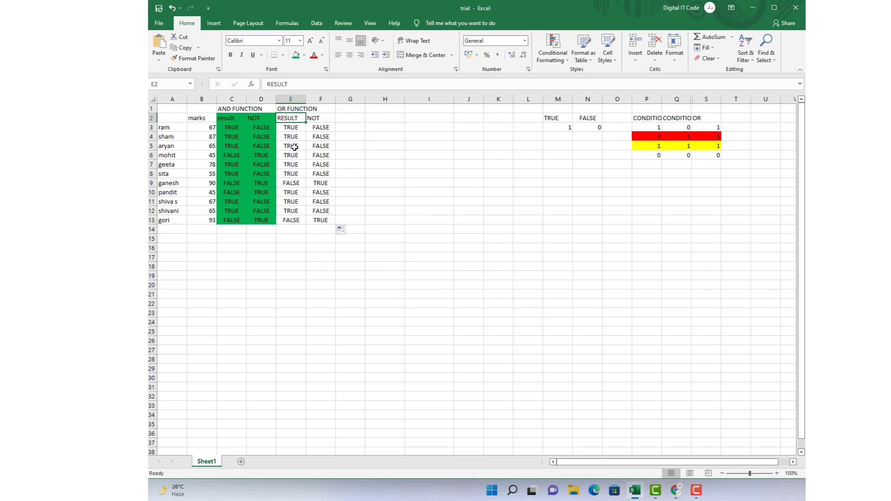
{"action": "left_click", "coordinate": [329, 224], "text": "shift"}
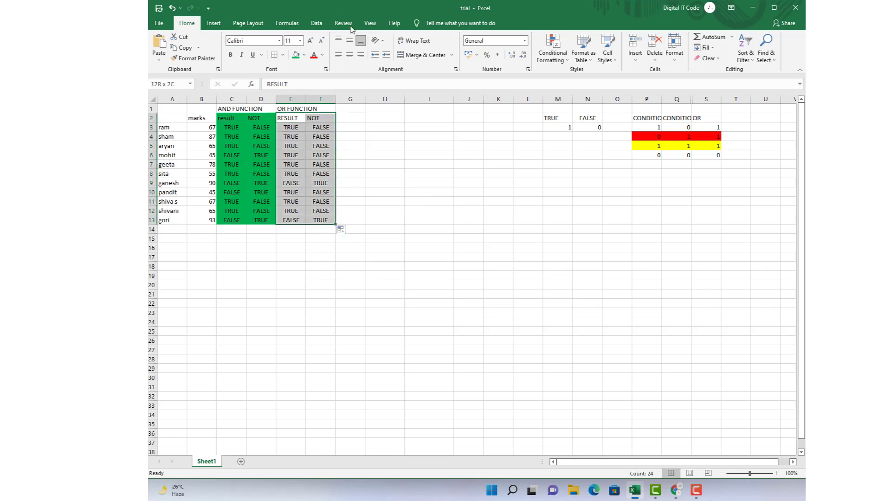
{"action": "left_click", "coordinate": [305, 55]}
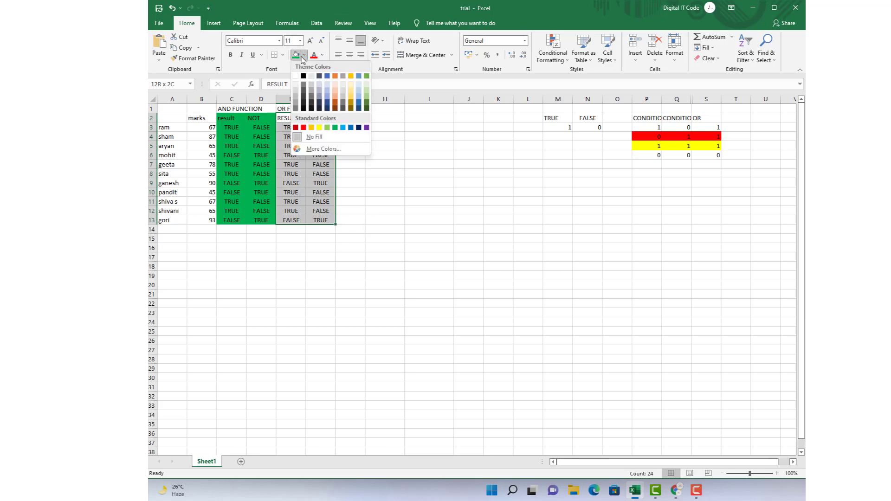
{"action": "left_click", "coordinate": [343, 99]}
{"action": "left_click_drag", "start_coordinate": [346, 221], "coordinate": [367, 221]}
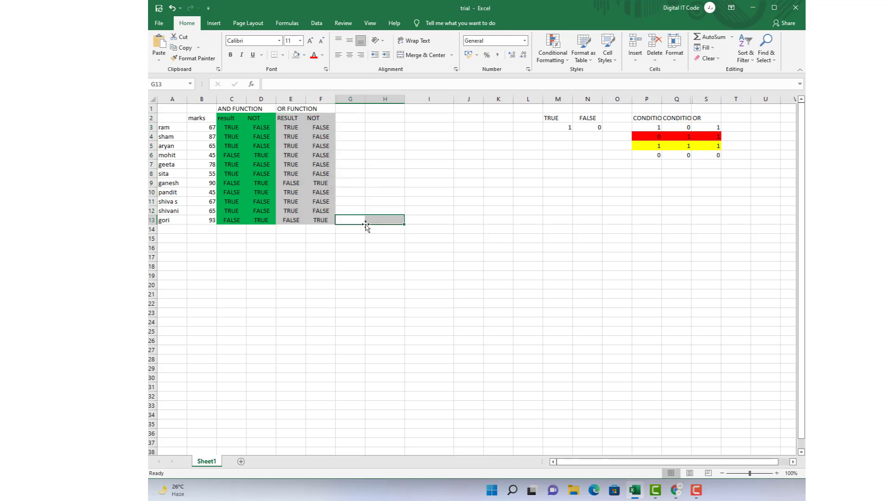